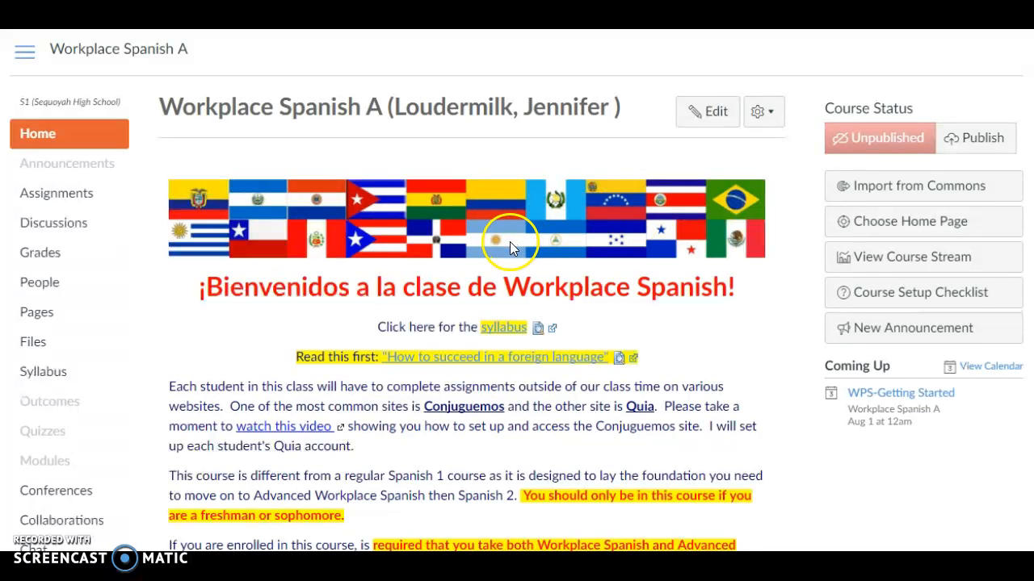
Review the Workplace Spanish A home page and its Getting Started with Español page, from the videos down to the practice links
{"action": "scroll", "coordinate": [509, 241], "scroll_direction": "down", "scroll_amount": 1}
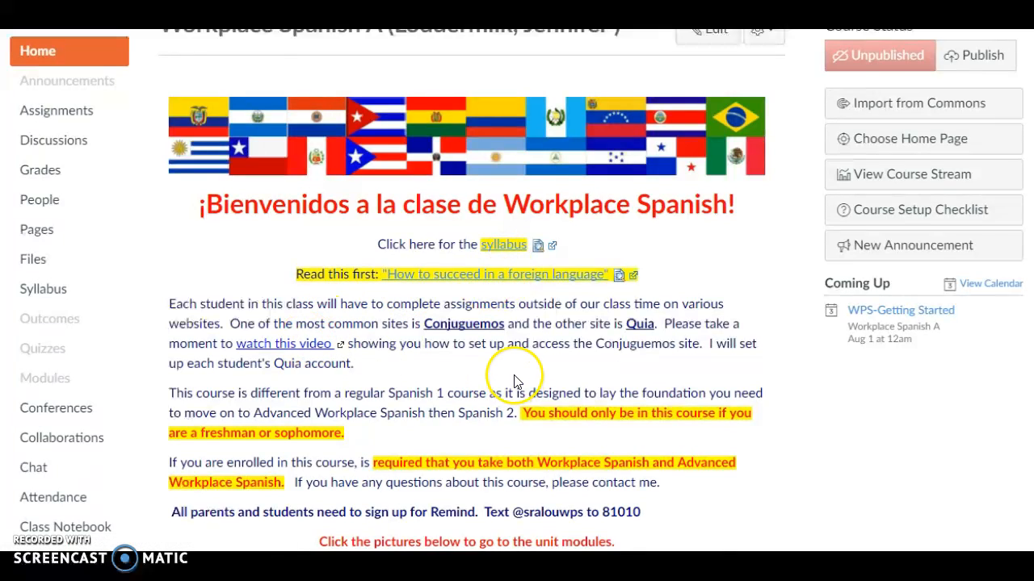
{"action": "scroll", "coordinate": [514, 380], "scroll_direction": "down", "scroll_amount": 6}
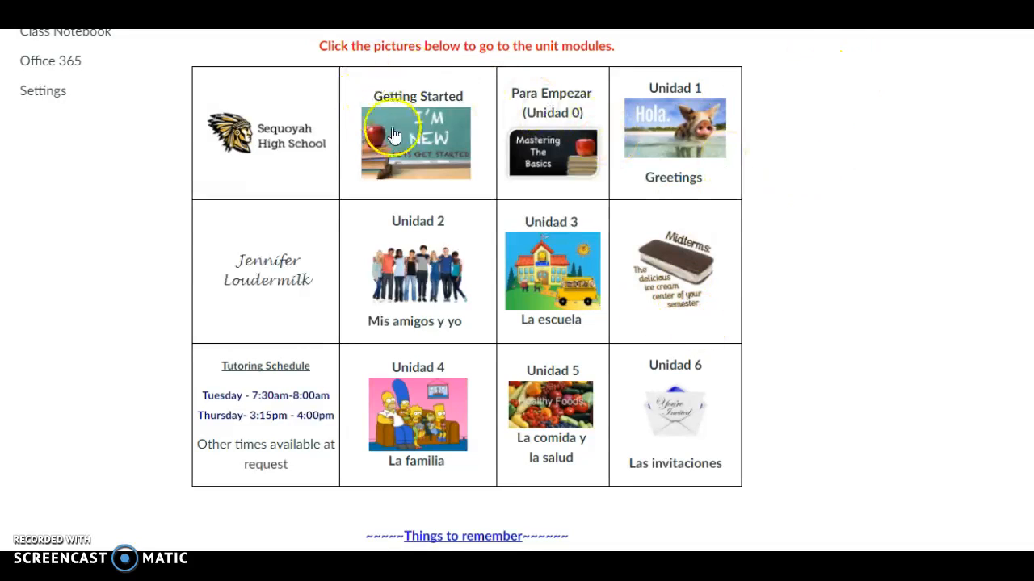
{"action": "left_click", "coordinate": [420, 145]}
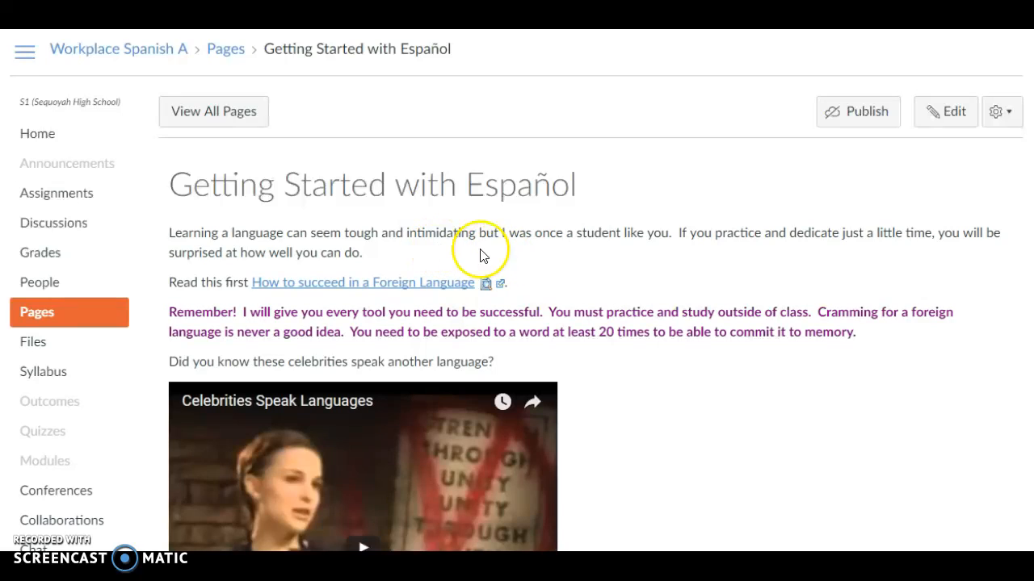
{"action": "scroll", "coordinate": [581, 268], "scroll_direction": "down", "scroll_amount": 8}
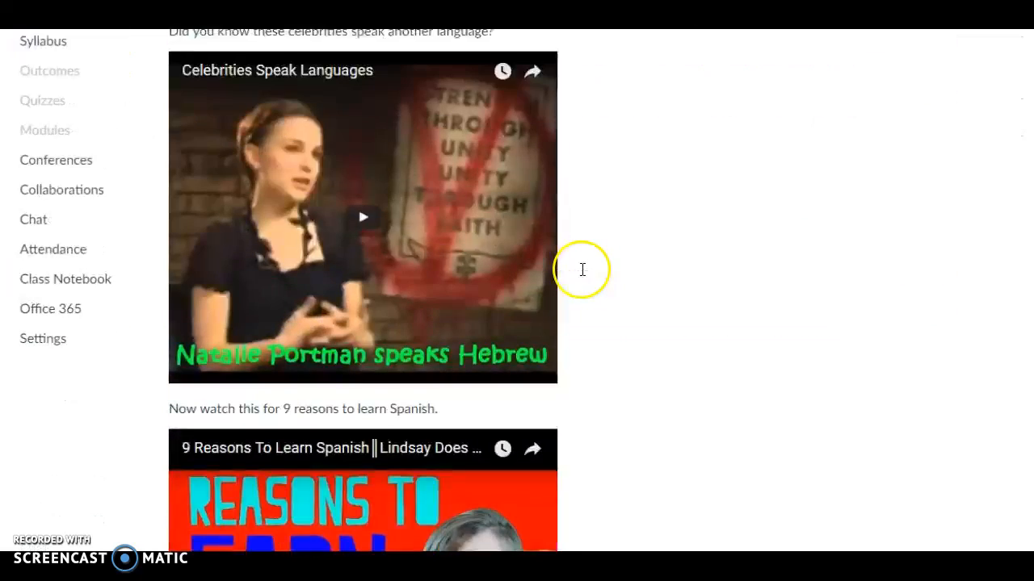
{"action": "scroll", "coordinate": [581, 275], "scroll_direction": "down", "scroll_amount": 20}
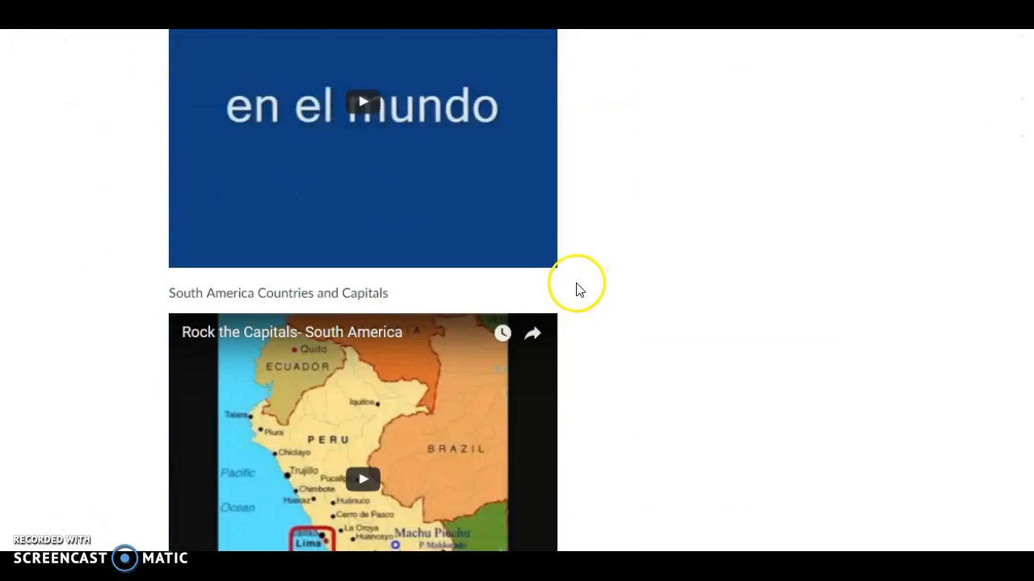
{"action": "scroll", "coordinate": [578, 295], "scroll_direction": "down", "scroll_amount": 1}
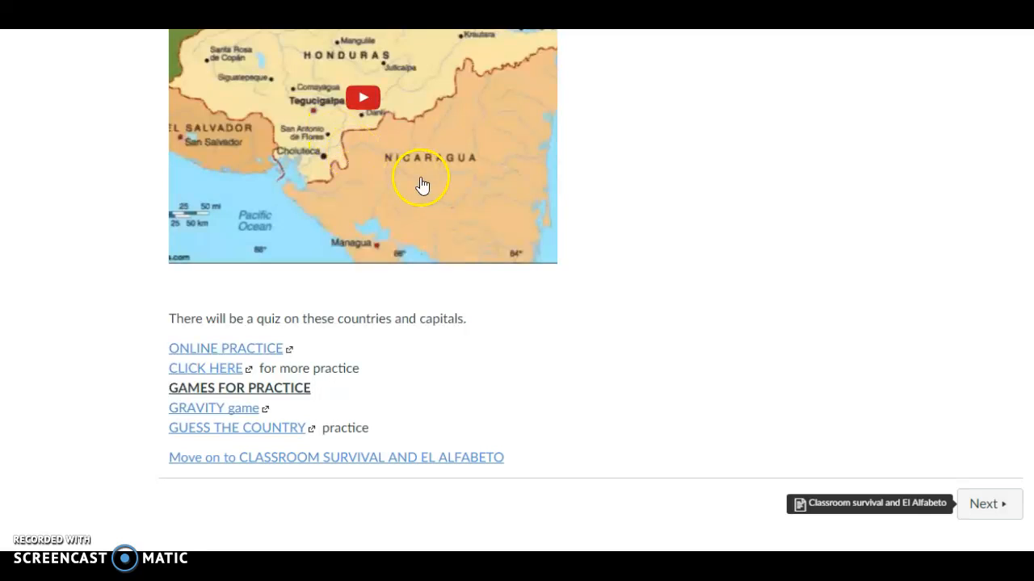
{"action": "scroll", "coordinate": [512, 189], "scroll_direction": "up", "scroll_amount": 10}
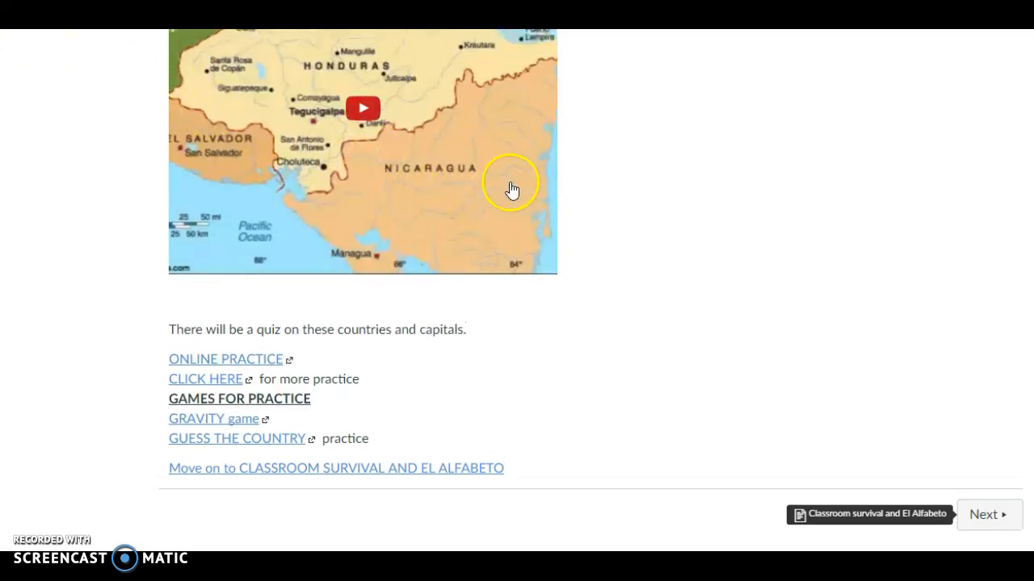
{"action": "scroll", "coordinate": [545, 214], "scroll_direction": "up", "scroll_amount": 10}
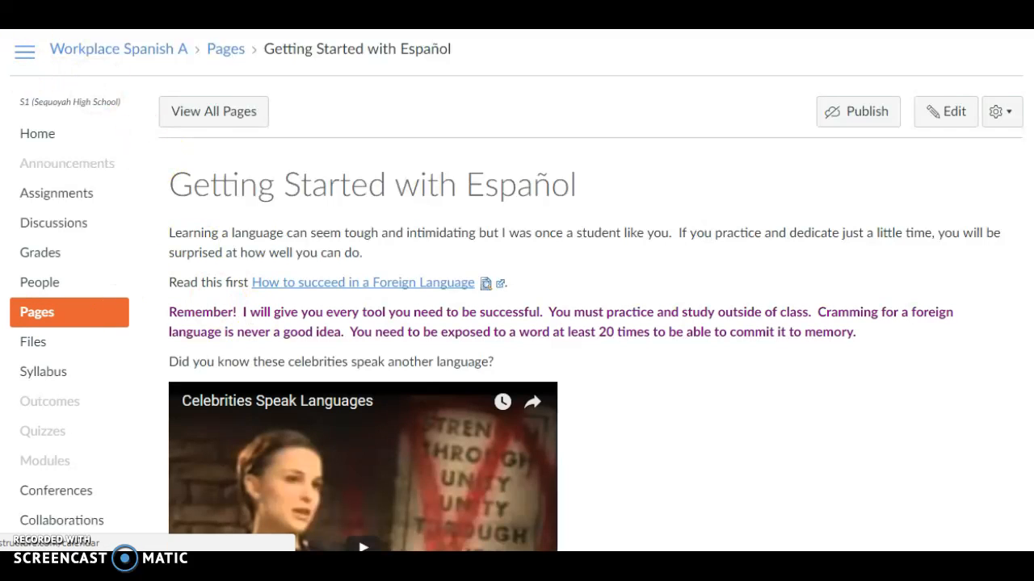
Open the list of all courses and look through the current, past and future enrollments
{"action": "left_click", "coordinate": [2, 283]}
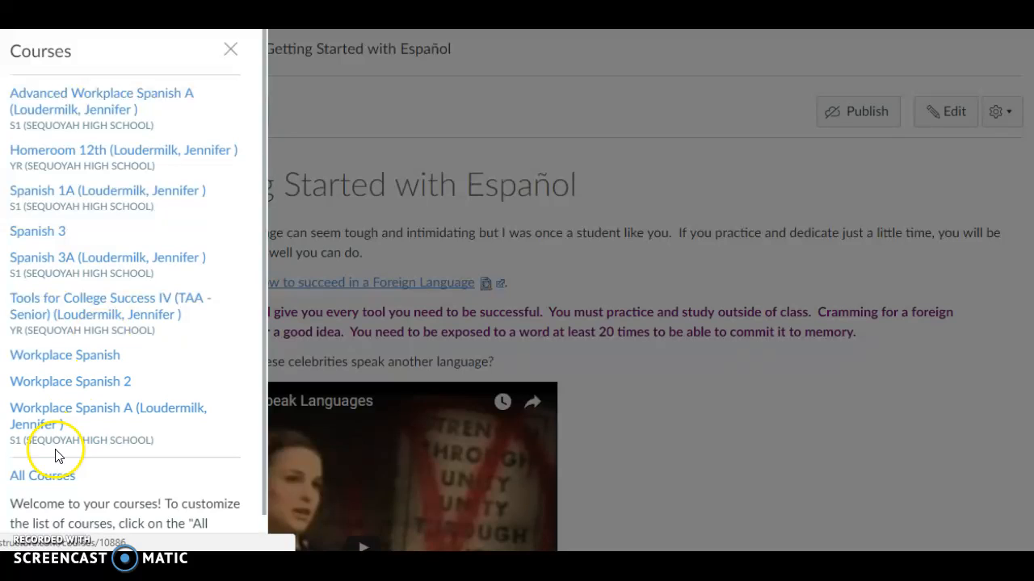
{"action": "left_click", "coordinate": [46, 481]}
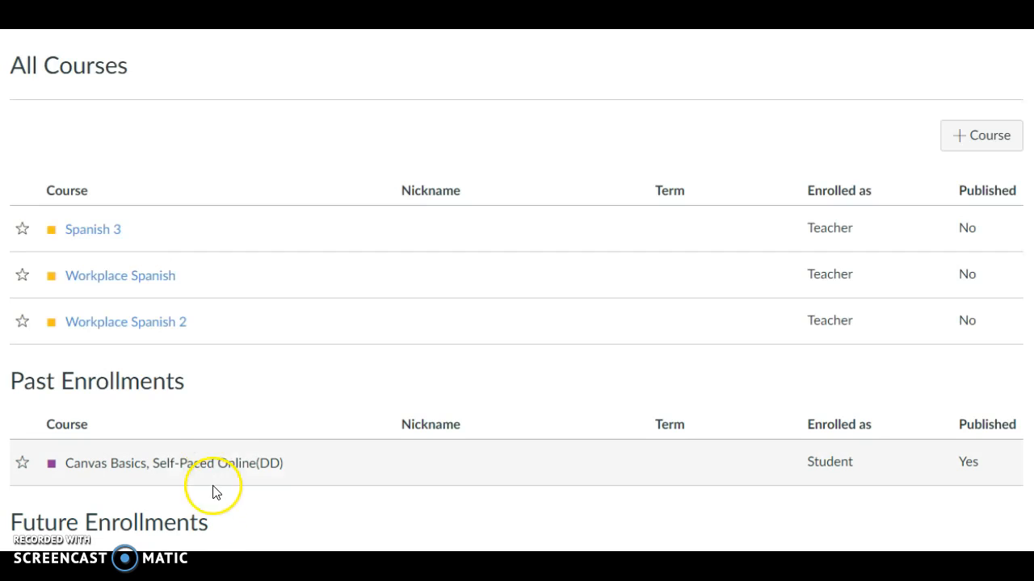
{"action": "scroll", "coordinate": [230, 456], "scroll_direction": "down", "scroll_amount": 1}
{"action": "scroll", "coordinate": [230, 456], "scroll_direction": "down", "scroll_amount": 2}
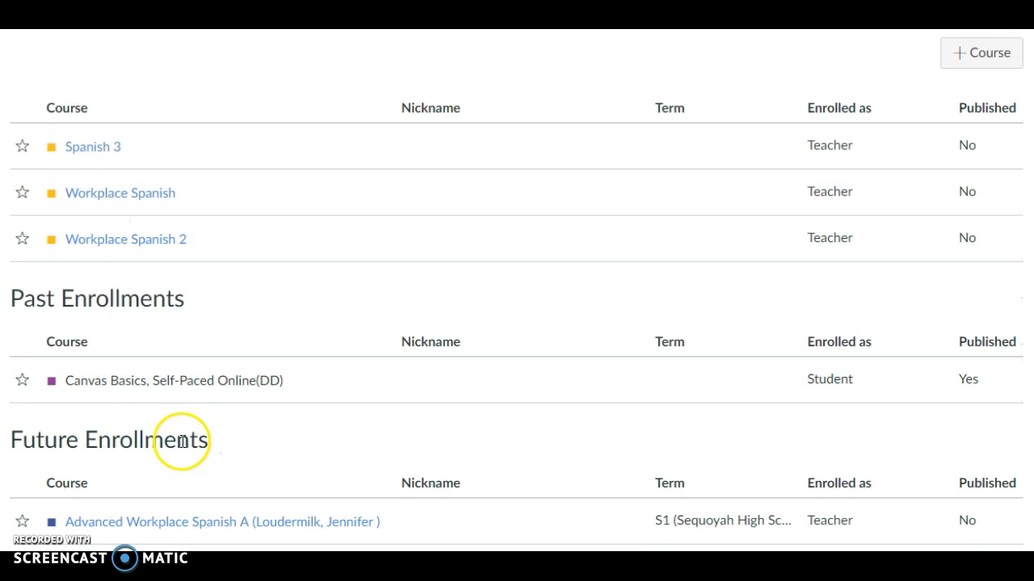
{"action": "scroll", "coordinate": [161, 465], "scroll_direction": "up", "scroll_amount": 2}
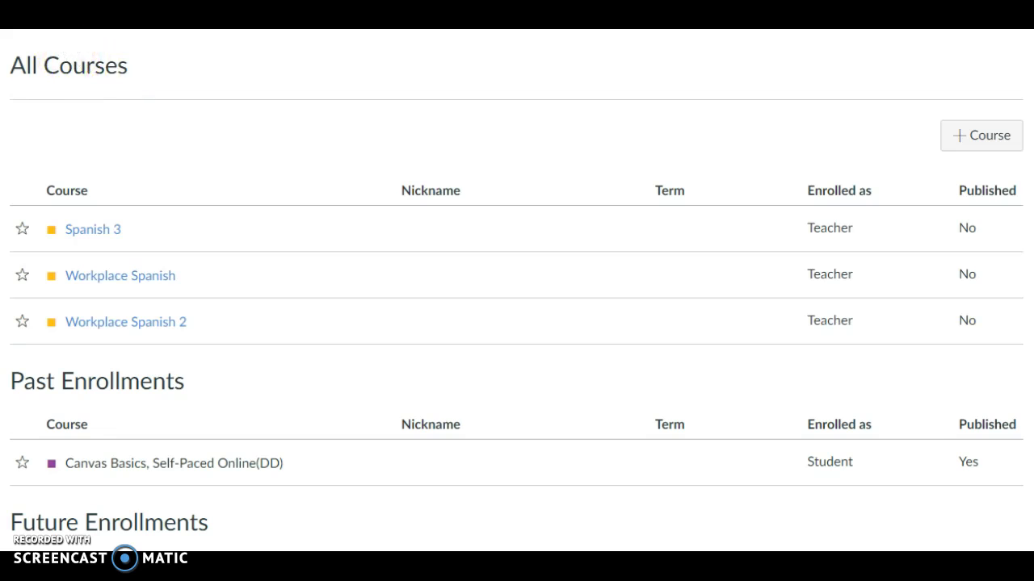
Create a new course named Spanish Test Course with the Private (Copyrighted) content license
{"action": "left_click", "coordinate": [987, 142]}
{"action": "left_click", "coordinate": [583, 218]}
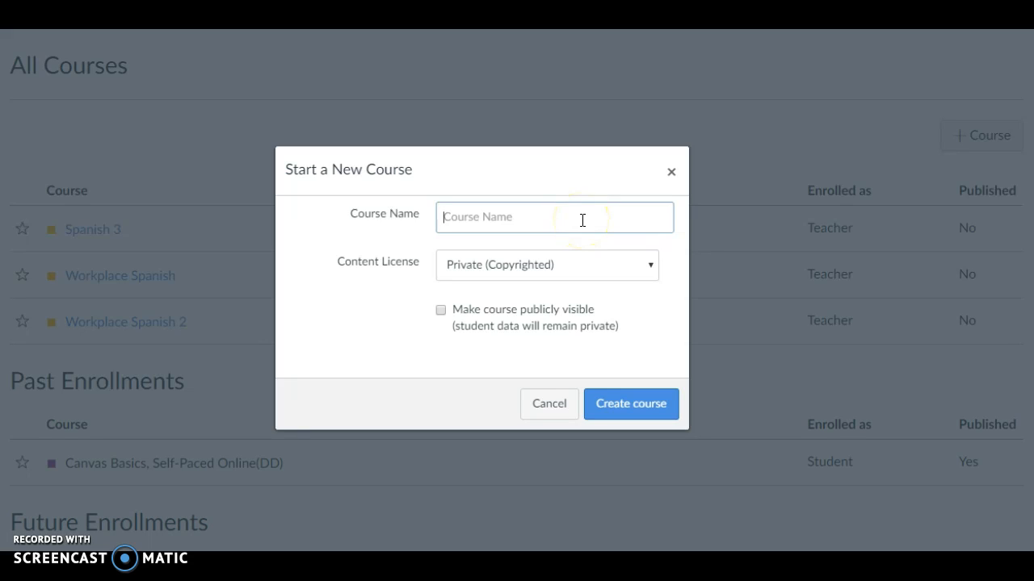
{"action": "type", "text": "Spa"}
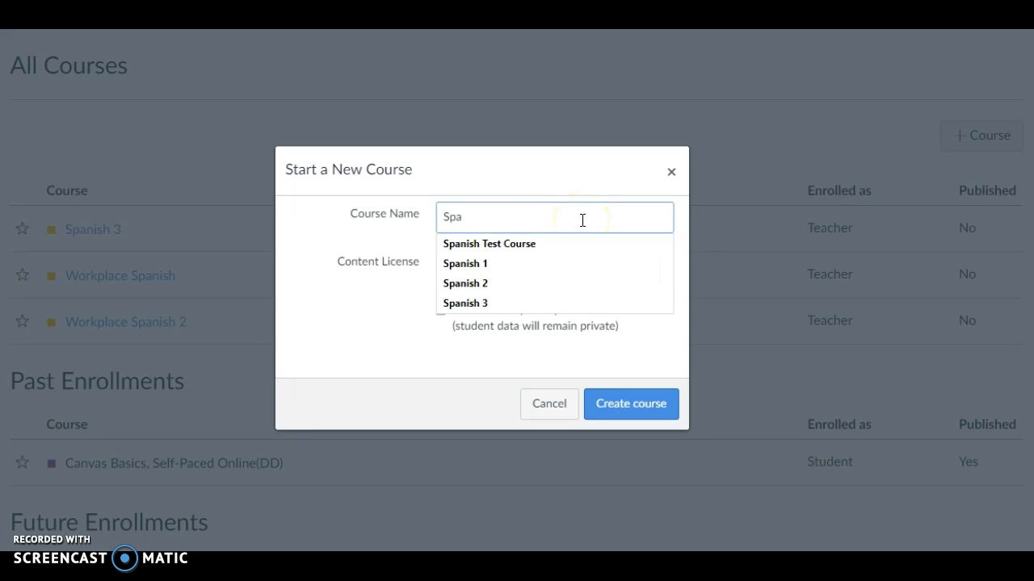
{"action": "key", "text": "Down"}
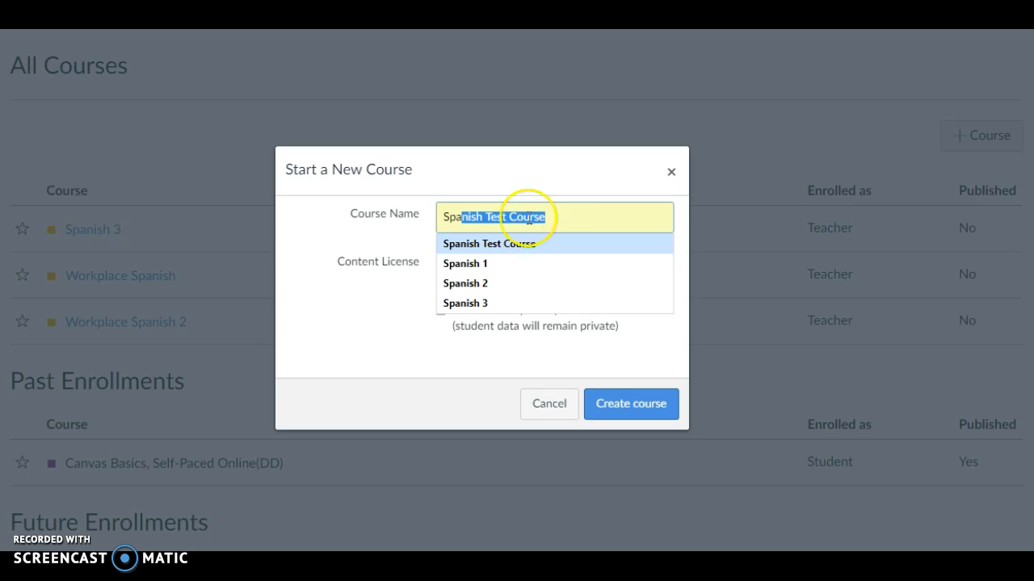
{"action": "left_click", "coordinate": [549, 249]}
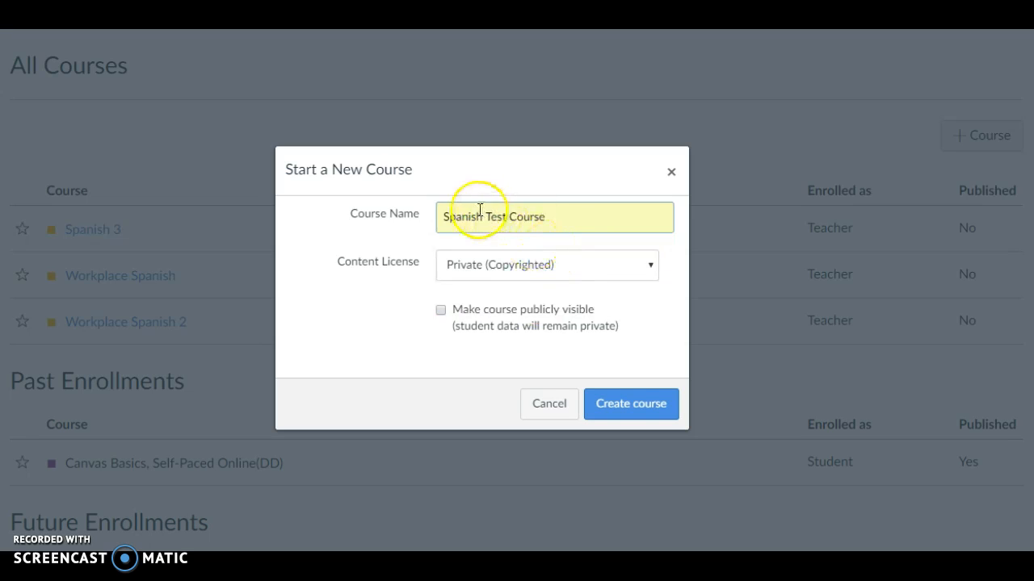
{"action": "left_click", "coordinate": [634, 406]}
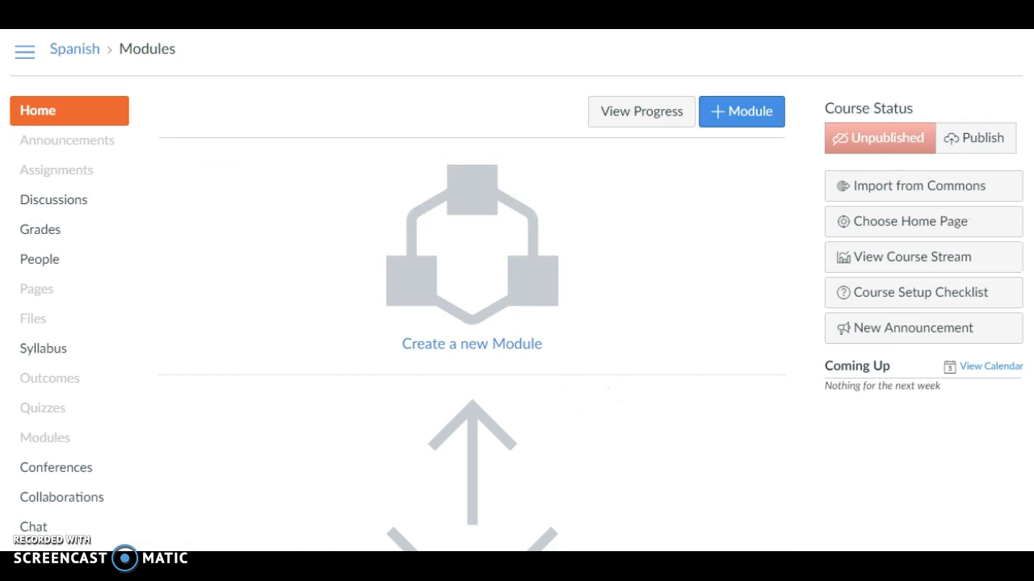
Create two folders named Pictures and Important Documents in the new course's files
{"action": "left_click", "coordinate": [37, 322]}
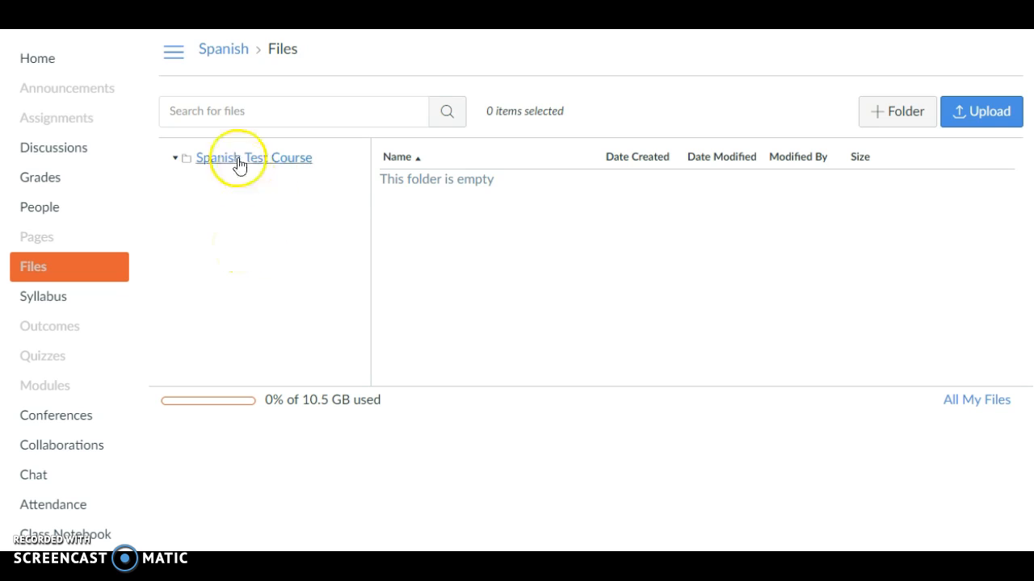
{"action": "left_click", "coordinate": [876, 113]}
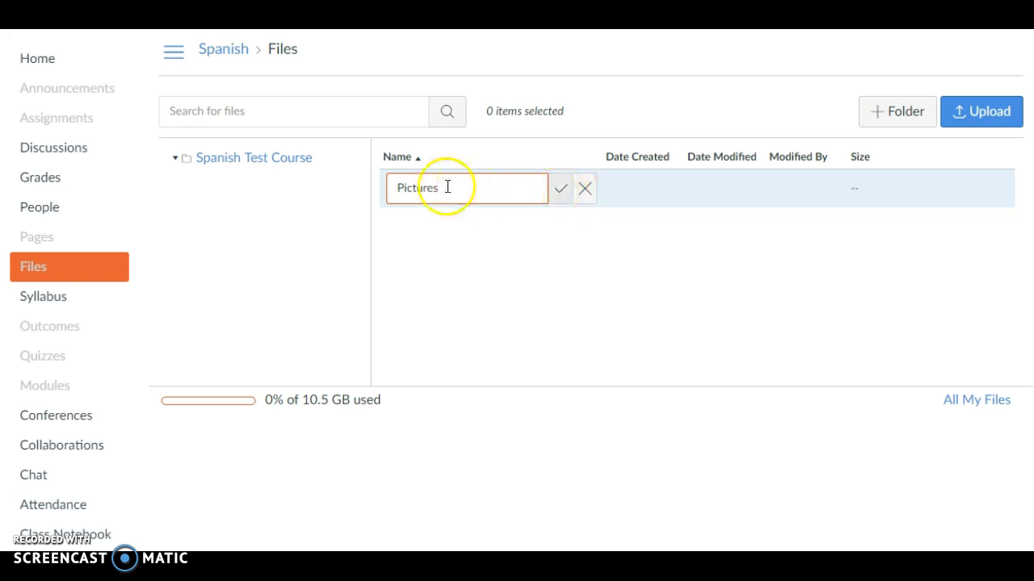
{"action": "left_click", "coordinate": [561, 194]}
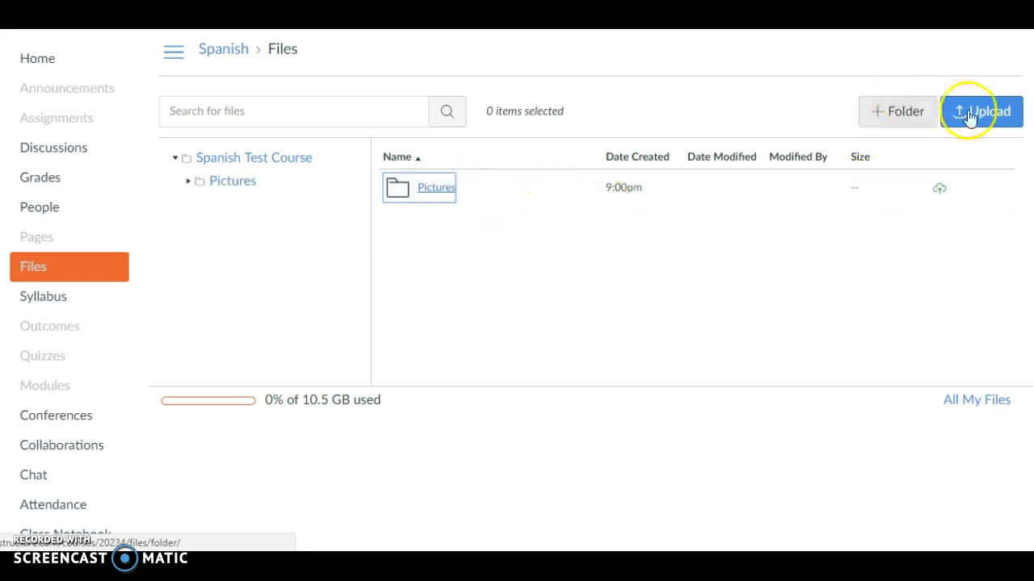
{"action": "left_click", "coordinate": [901, 121]}
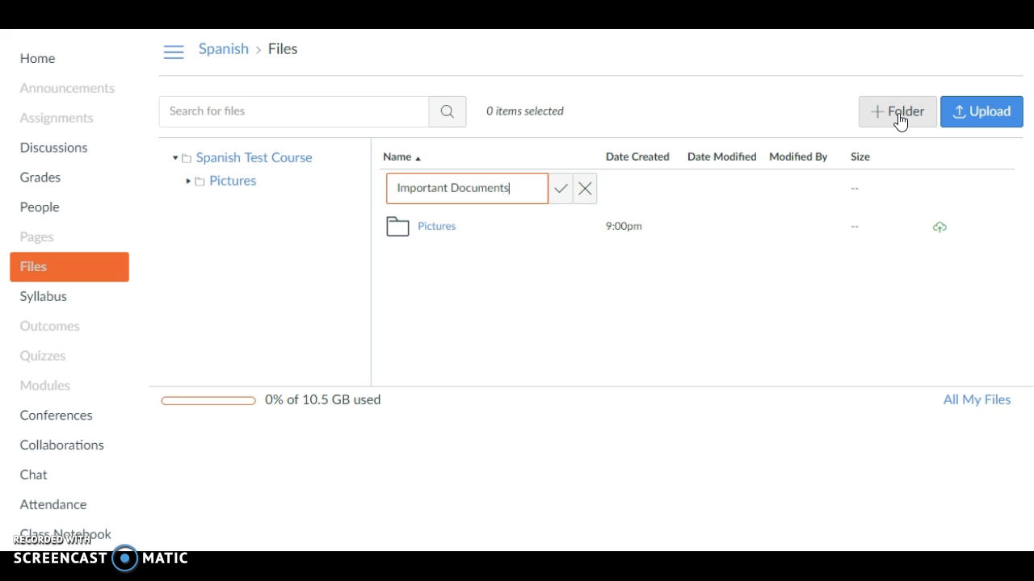
{"action": "left_click", "coordinate": [560, 191]}
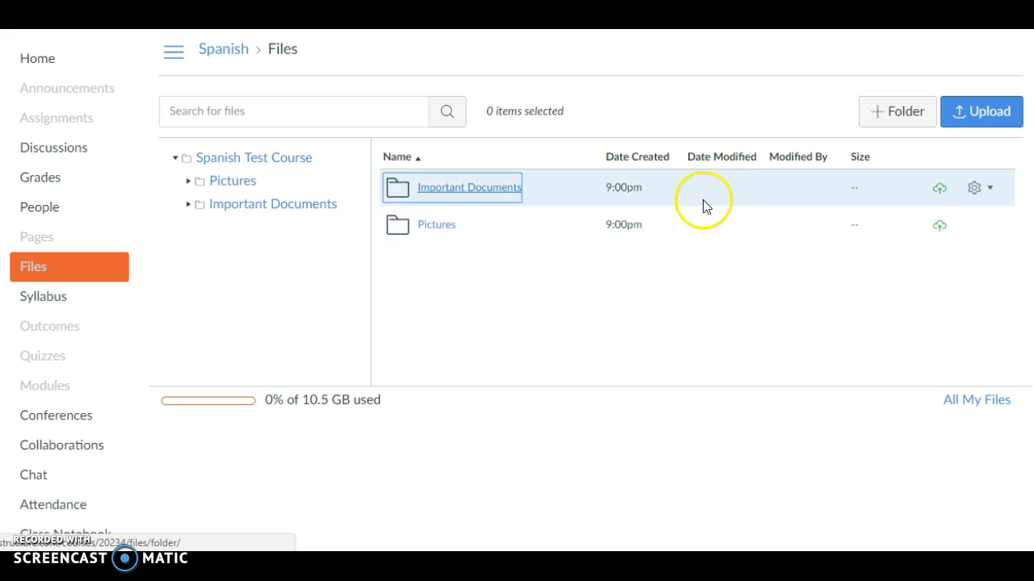
Upload How To Succeed in Foreign Language from the Important Info for Spanish Class folder into the course's Important Documents folder
{"action": "left_click", "coordinate": [634, 203]}
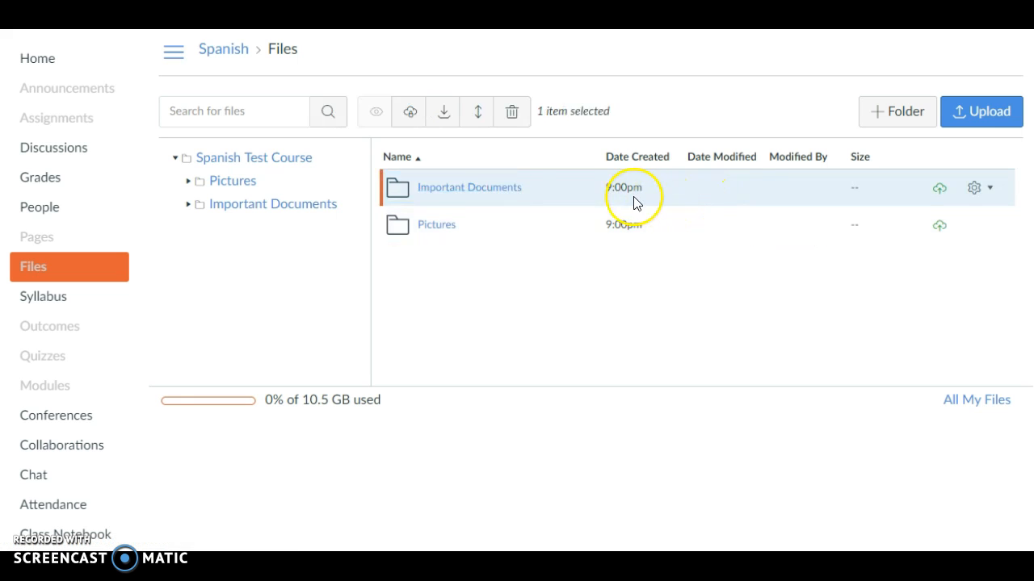
{"action": "left_click", "coordinate": [476, 190]}
{"action": "left_click", "coordinate": [994, 112]}
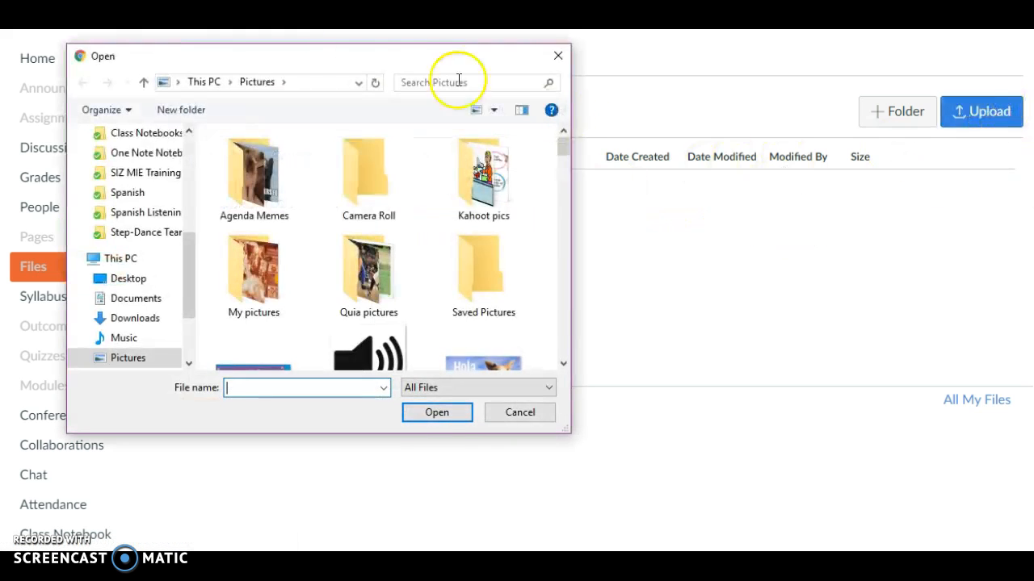
{"action": "left_click", "coordinate": [145, 195]}
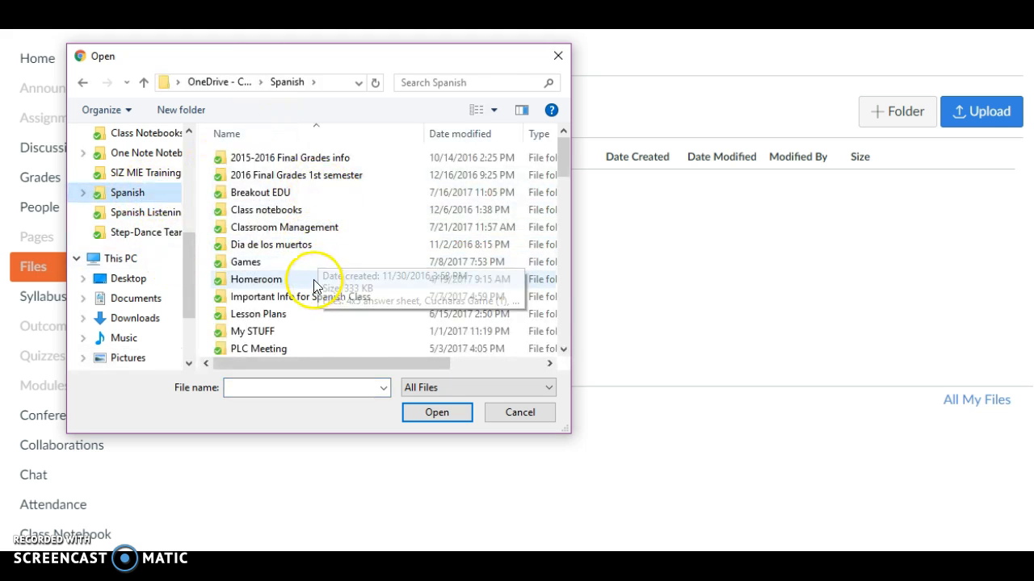
{"action": "double_click", "coordinate": [330, 300]}
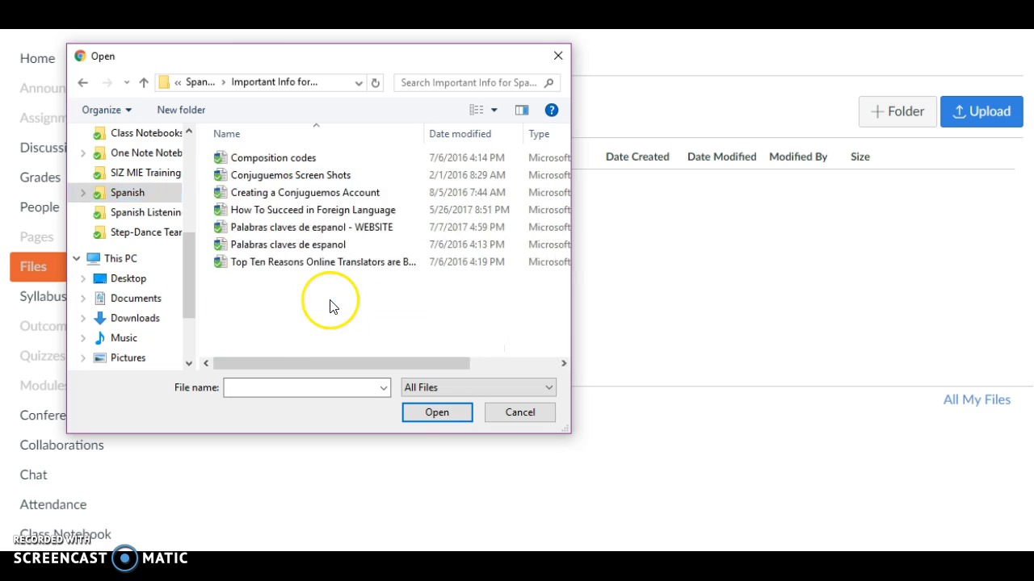
{"action": "left_click", "coordinate": [323, 211]}
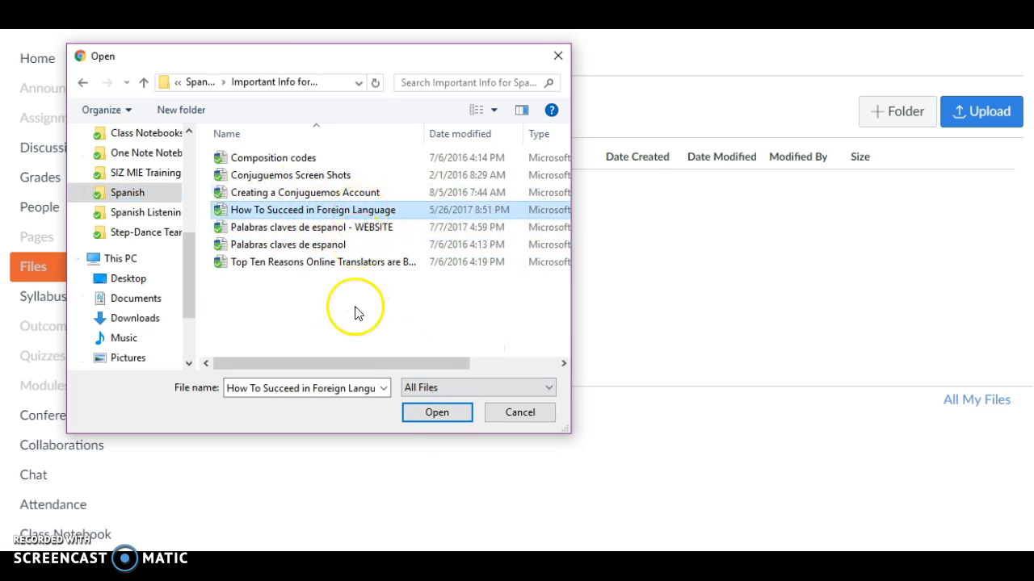
{"action": "left_click", "coordinate": [436, 414]}
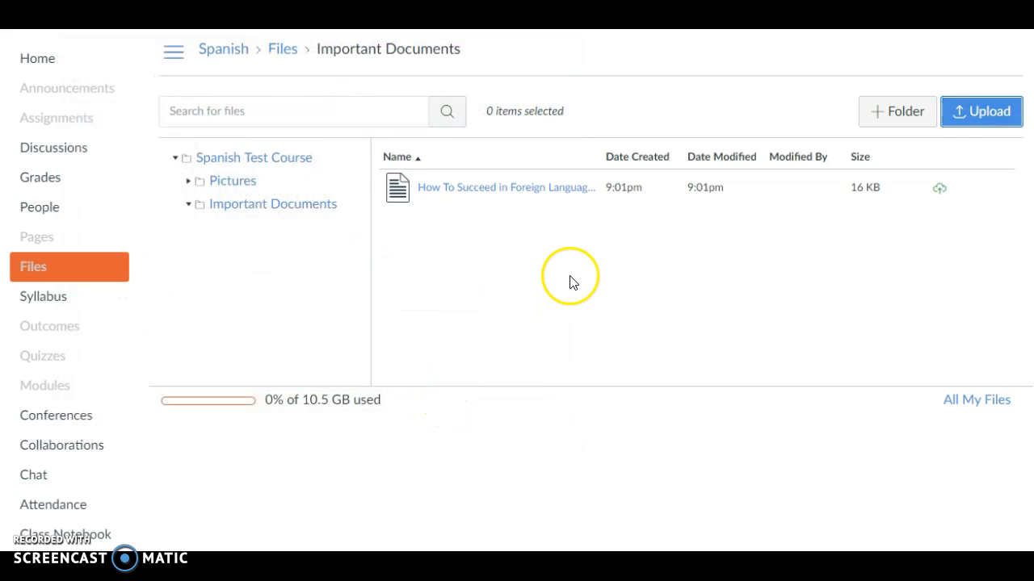
Upload 2017-18 Syllabus - WPS.docx from the WP Spanish - 2017-2018 folder into Important Documents
{"action": "left_click", "coordinate": [990, 114]}
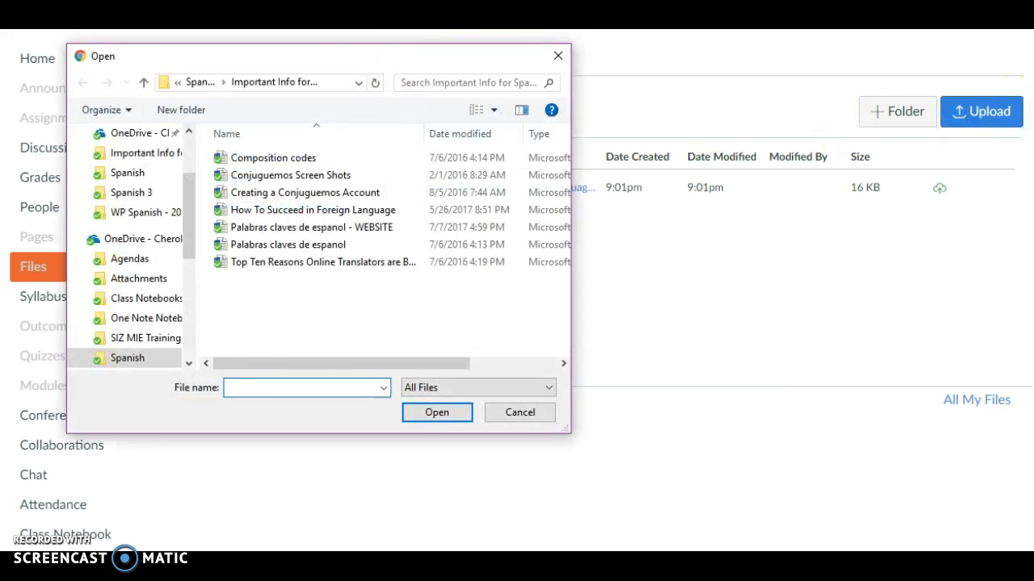
{"action": "left_click", "coordinate": [199, 82]}
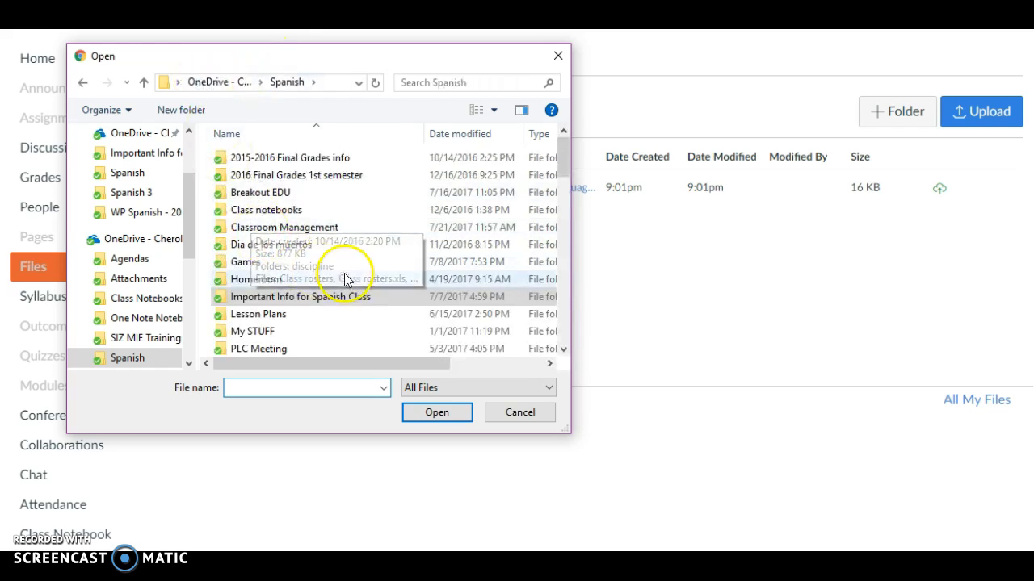
{"action": "scroll", "coordinate": [323, 282], "scroll_direction": "down", "scroll_amount": 4}
{"action": "double_click", "coordinate": [305, 283]}
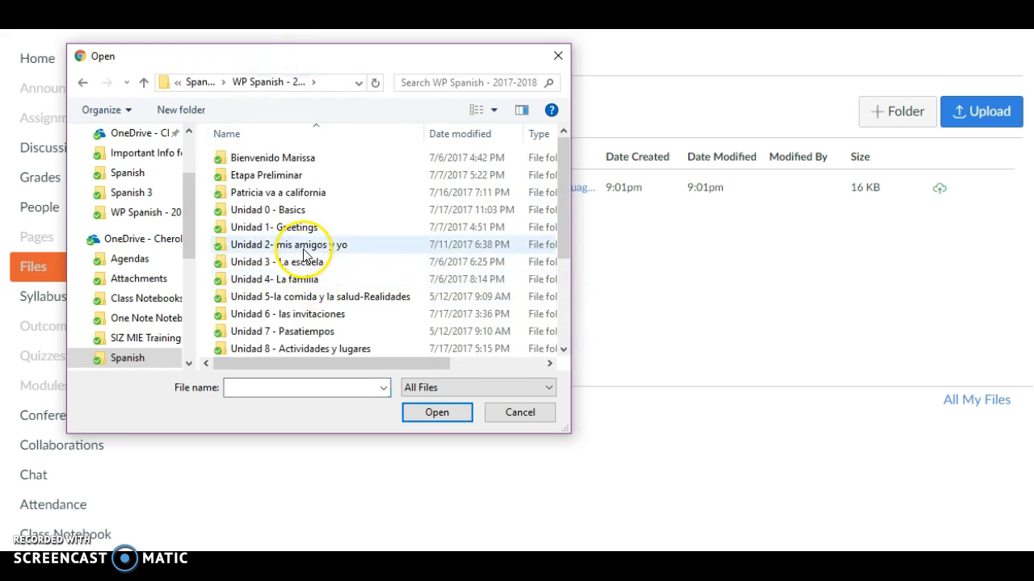
{"action": "scroll", "coordinate": [331, 250], "scroll_direction": "down", "scroll_amount": 3}
{"action": "left_click", "coordinate": [318, 278]}
{"action": "left_click", "coordinate": [437, 412]}
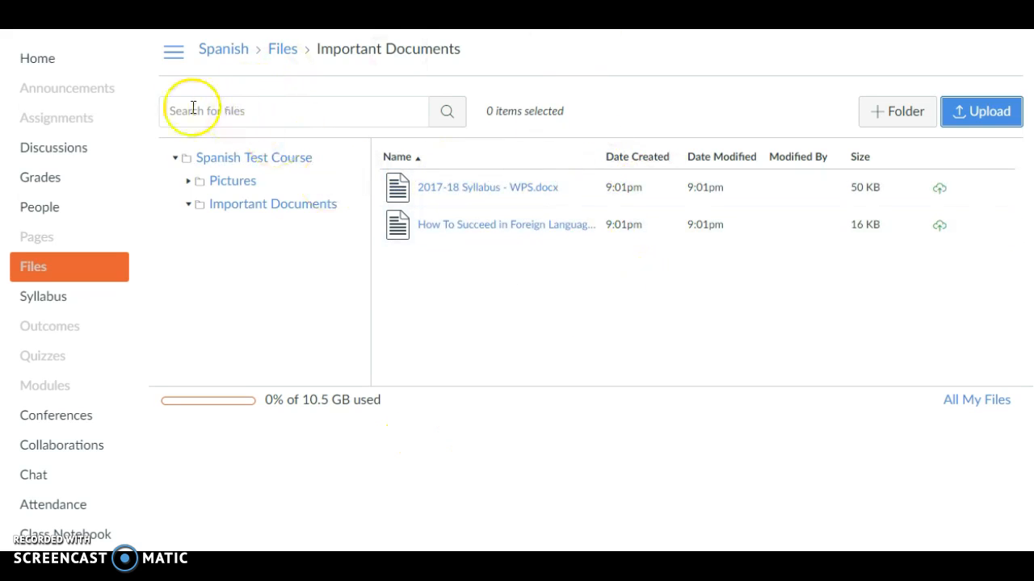
{"action": "left_click", "coordinate": [232, 181]}
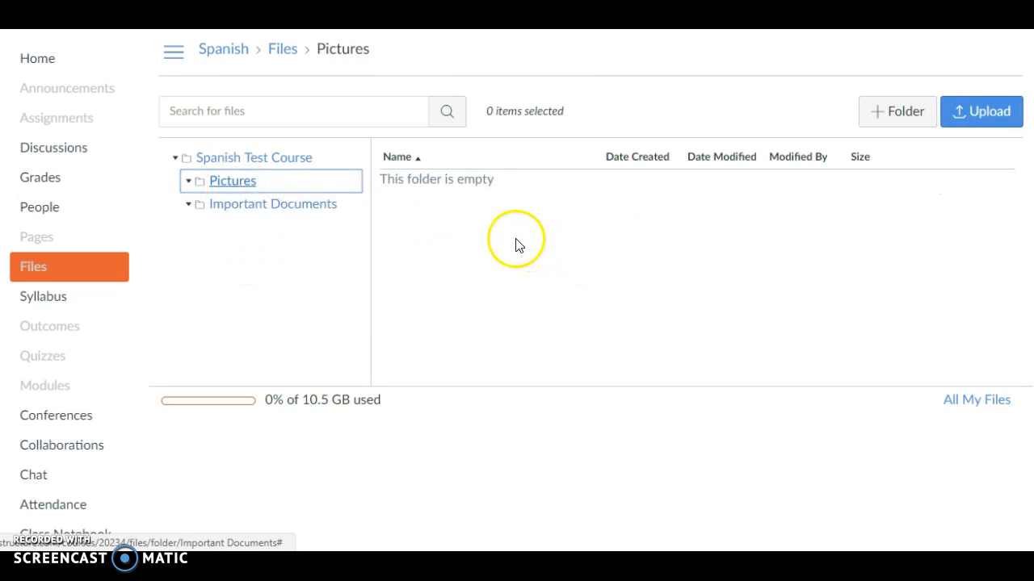
{"action": "left_click", "coordinate": [978, 114]}
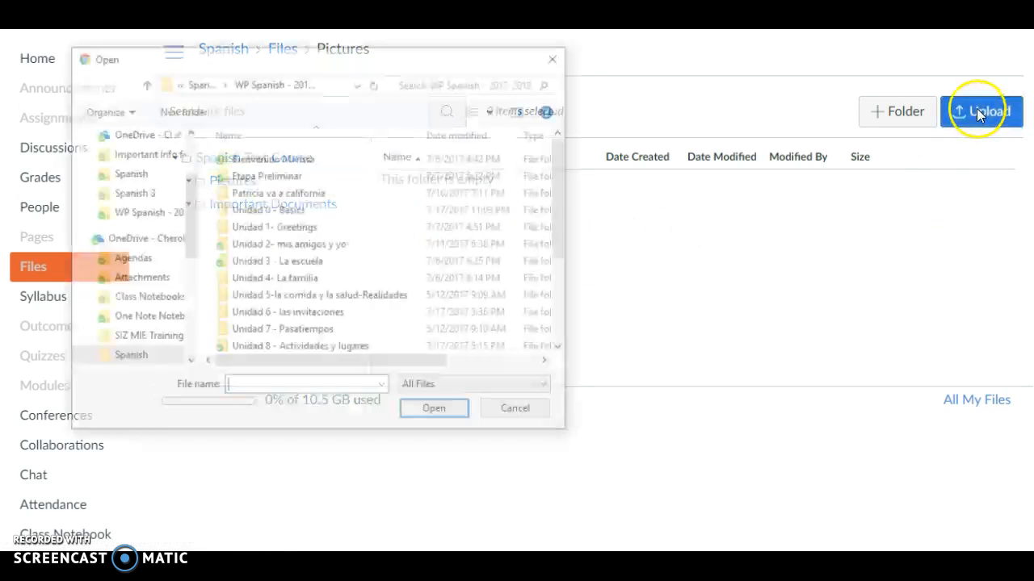
{"action": "scroll", "coordinate": [144, 247], "scroll_direction": "down", "scroll_amount": 2}
{"action": "scroll", "coordinate": [142, 242], "scroll_direction": "up", "scroll_amount": 5}
{"action": "left_click", "coordinate": [130, 227]}
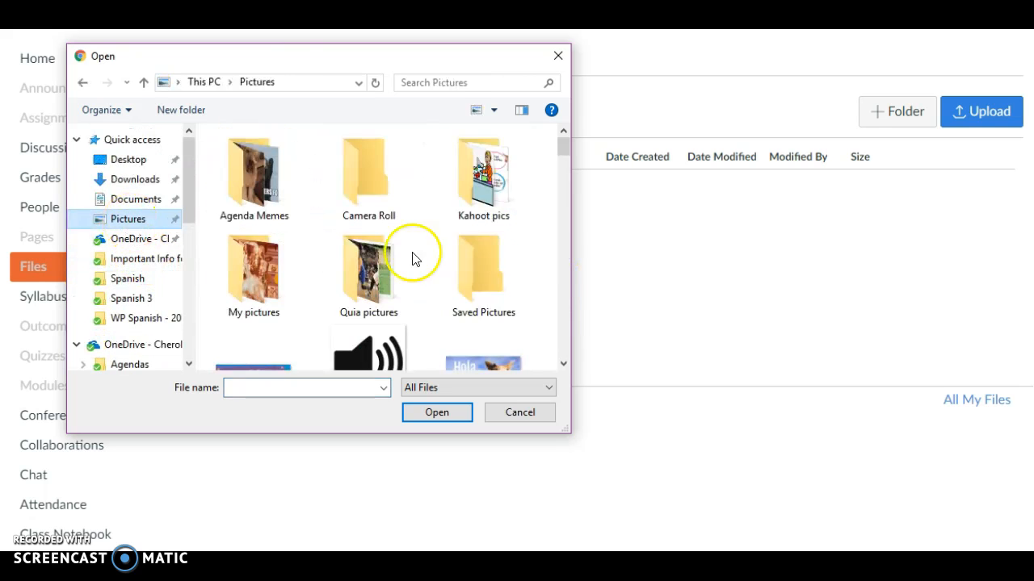
{"action": "scroll", "coordinate": [481, 234], "scroll_direction": "down", "scroll_amount": 4}
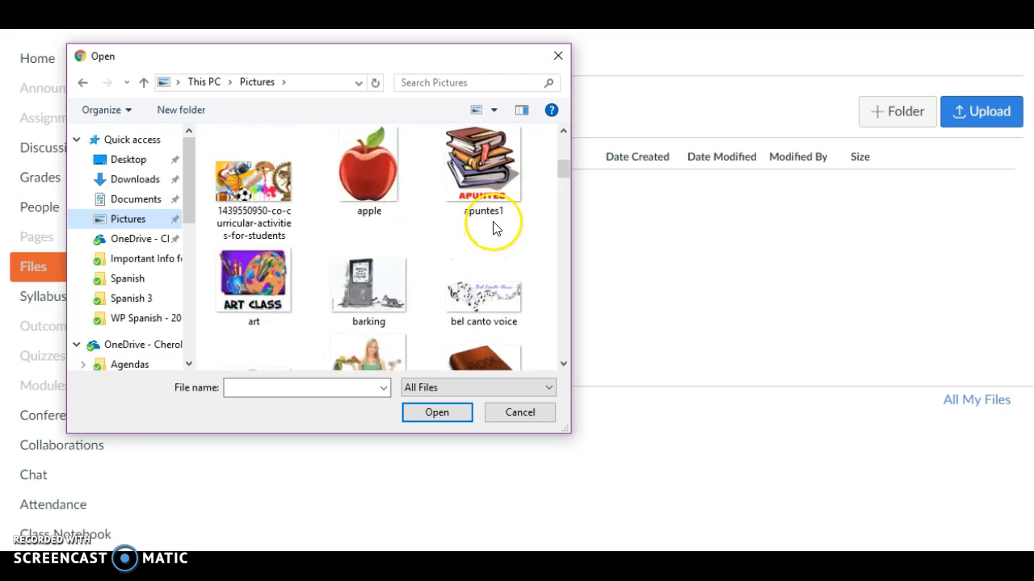
{"action": "scroll", "coordinate": [489, 224], "scroll_direction": "up", "scroll_amount": 1}
{"action": "left_click", "coordinate": [488, 211]}
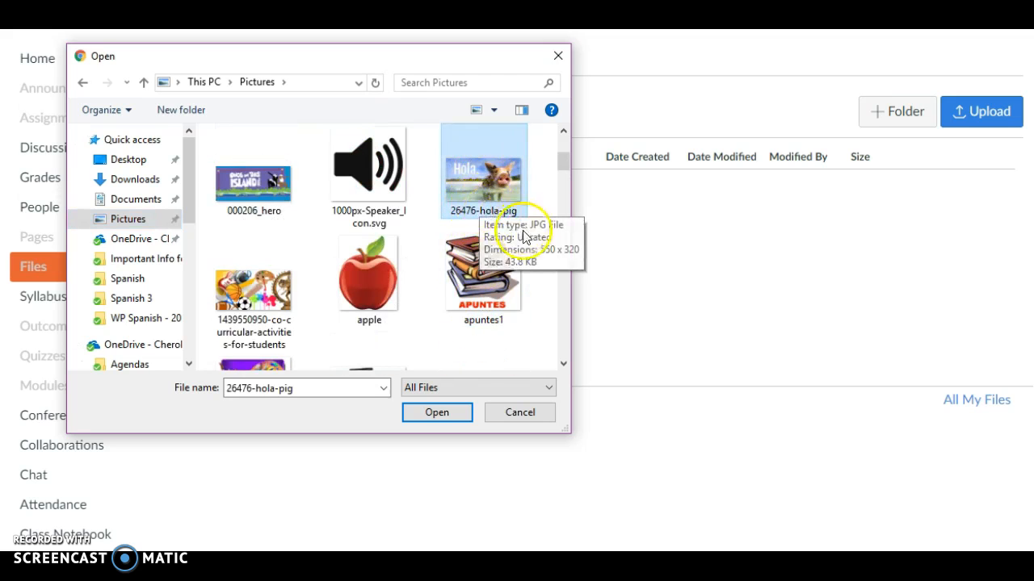
{"action": "left_click", "coordinate": [267, 301], "text": "ctrl"}
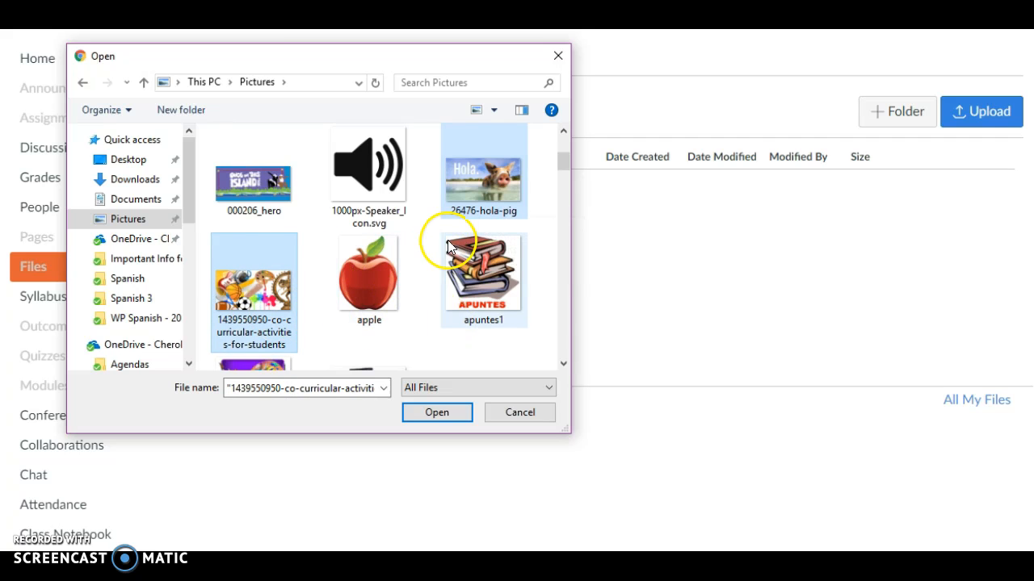
Add bookbag02, Diverse-crowd-of-people-horizontal, el-tiempo and getting_started to the selected pictures and upload them all
{"action": "scroll", "coordinate": [440, 250], "scroll_direction": "down", "scroll_amount": 1}
{"action": "scroll", "coordinate": [440, 250], "scroll_direction": "down", "scroll_amount": 3}
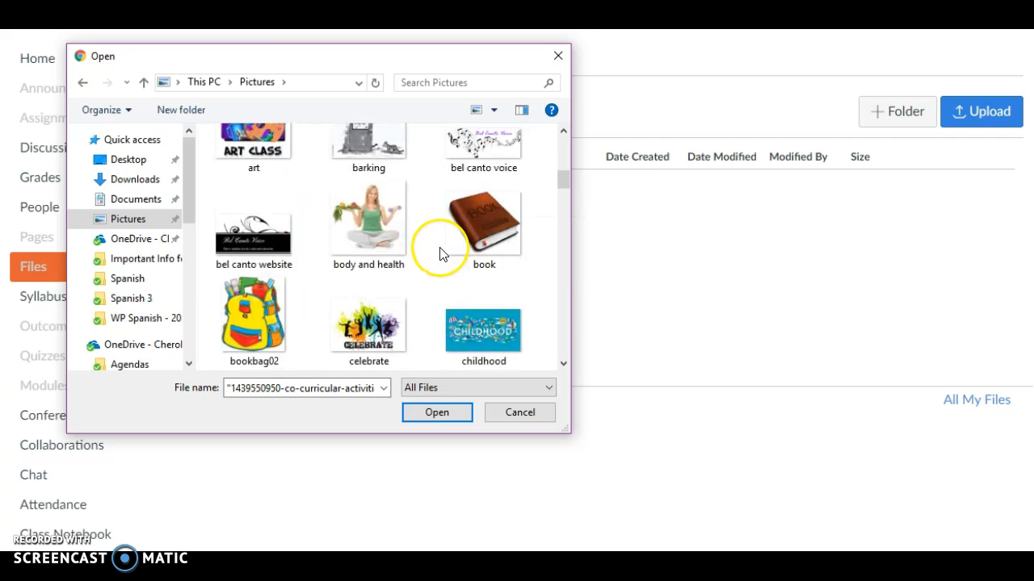
{"action": "left_click", "coordinate": [262, 231], "text": "ctrl"}
{"action": "scroll", "coordinate": [533, 258], "scroll_direction": "down", "scroll_amount": 2}
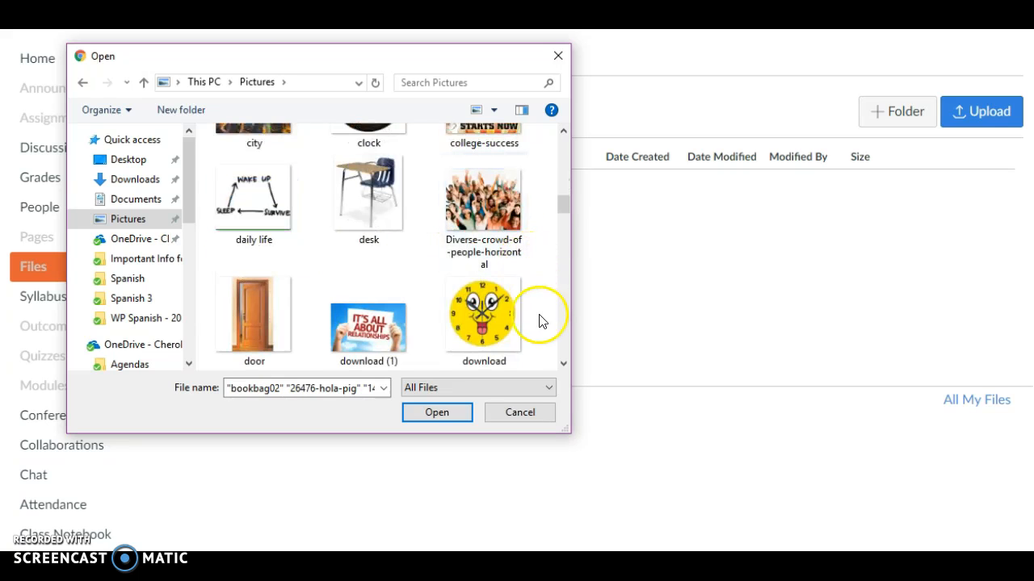
{"action": "left_click", "coordinate": [503, 227]}
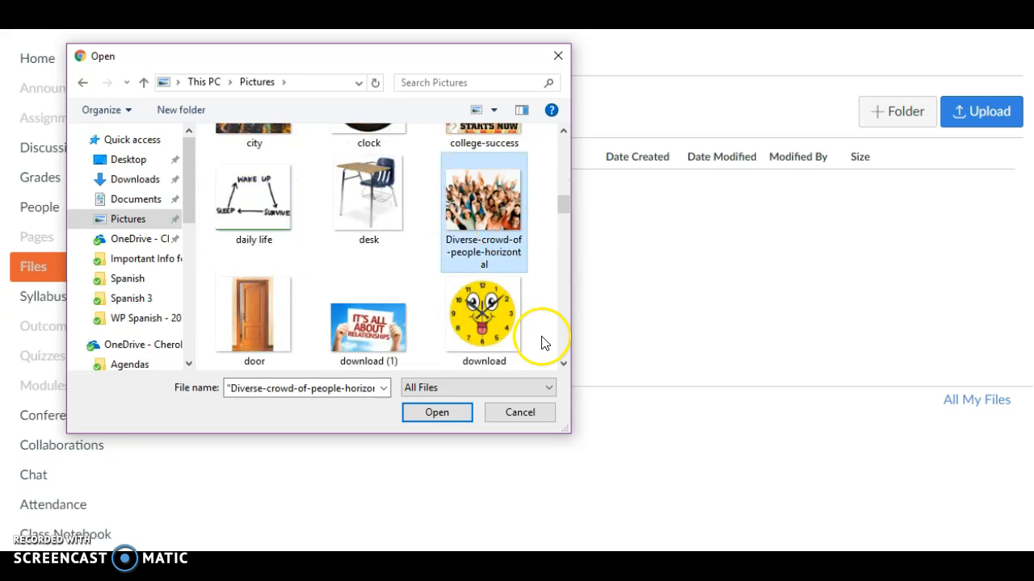
{"action": "scroll", "coordinate": [543, 343], "scroll_direction": "down", "scroll_amount": 2}
{"action": "left_click", "coordinate": [368, 222], "text": "ctrl"}
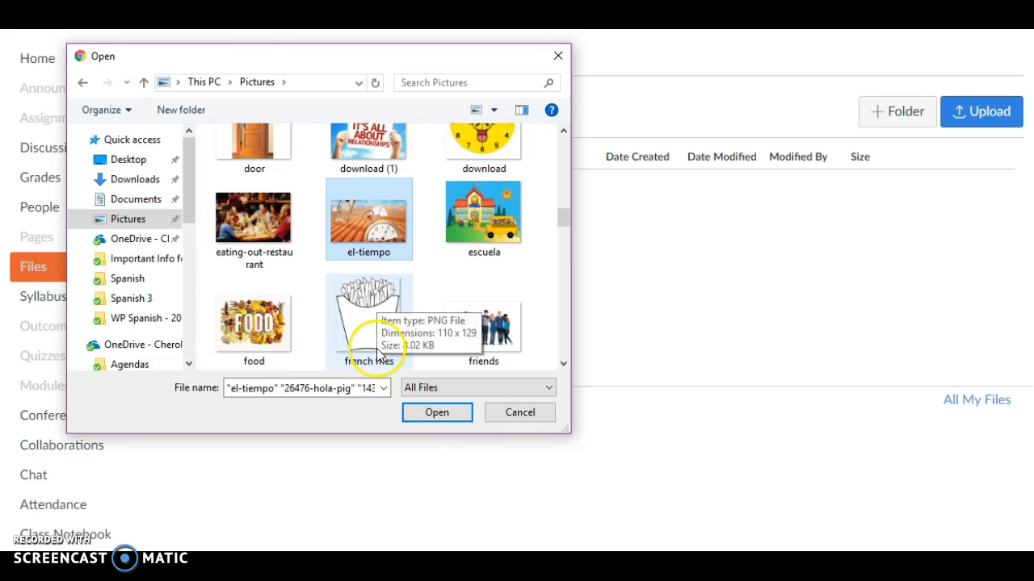
{"action": "left_click", "coordinate": [453, 417]}
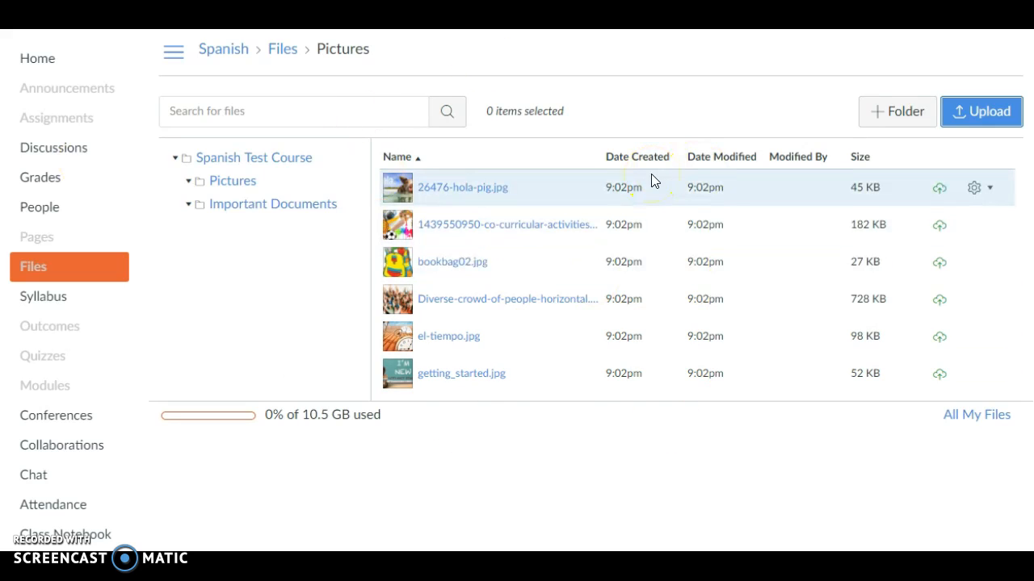
Create a page titled Home Page with "¡Bienvenidos a la clase de Workplace Spanish!", "Click here for the syllabus." and a "Read this first" line
{"action": "left_click", "coordinate": [35, 71]}
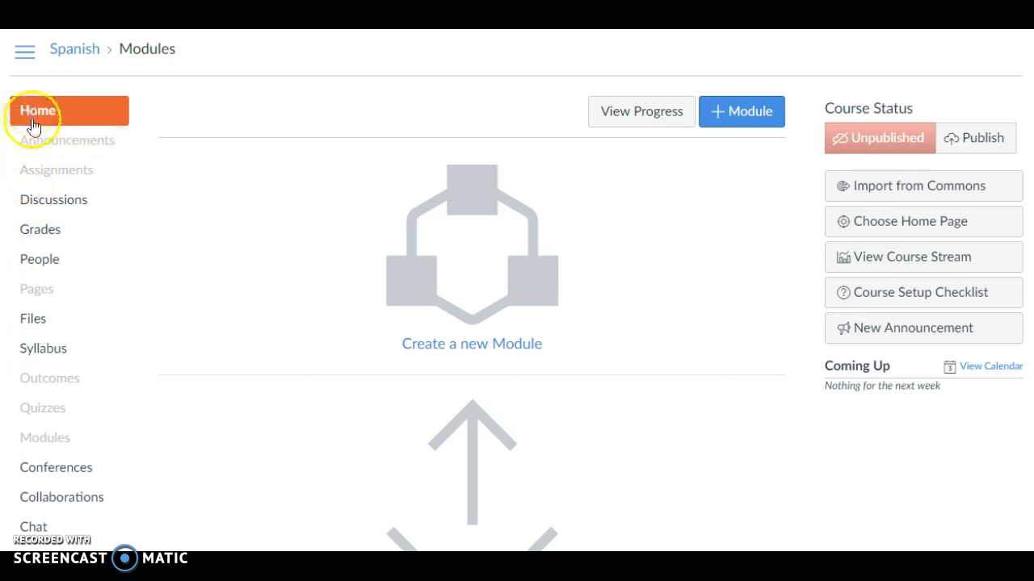
{"action": "left_click", "coordinate": [47, 297]}
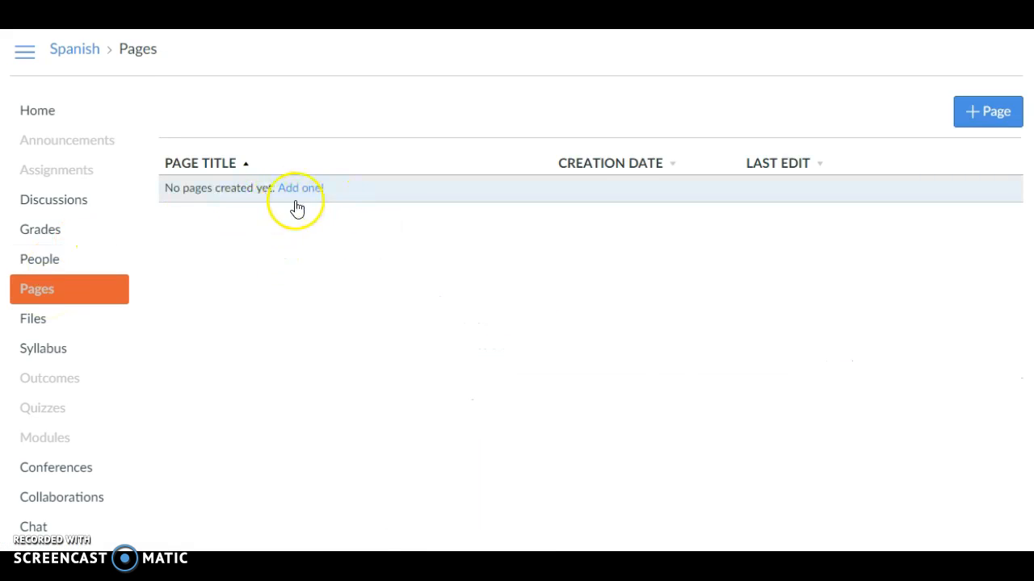
{"action": "left_click", "coordinate": [990, 113]}
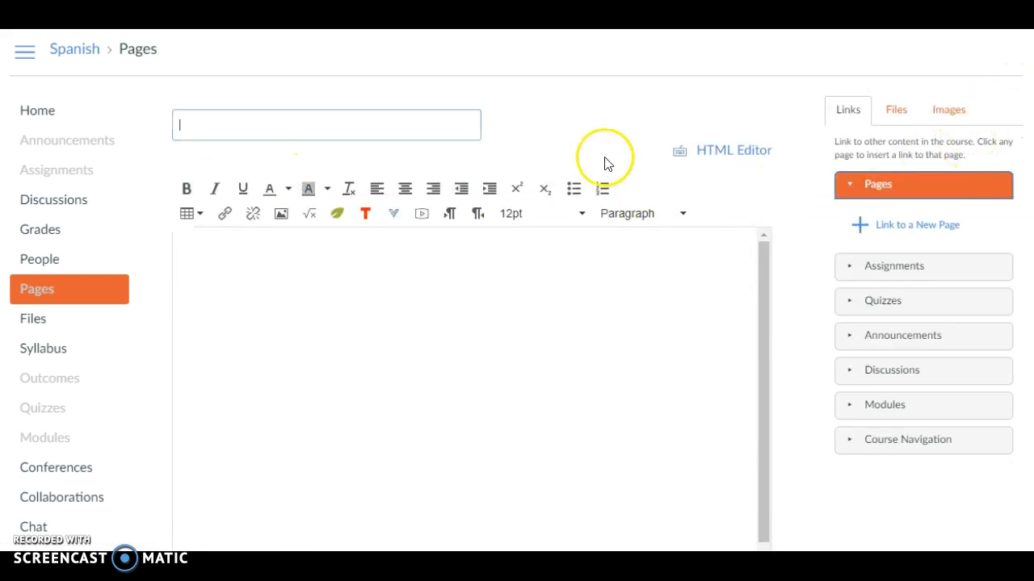
{"action": "type", "text": "Home "}
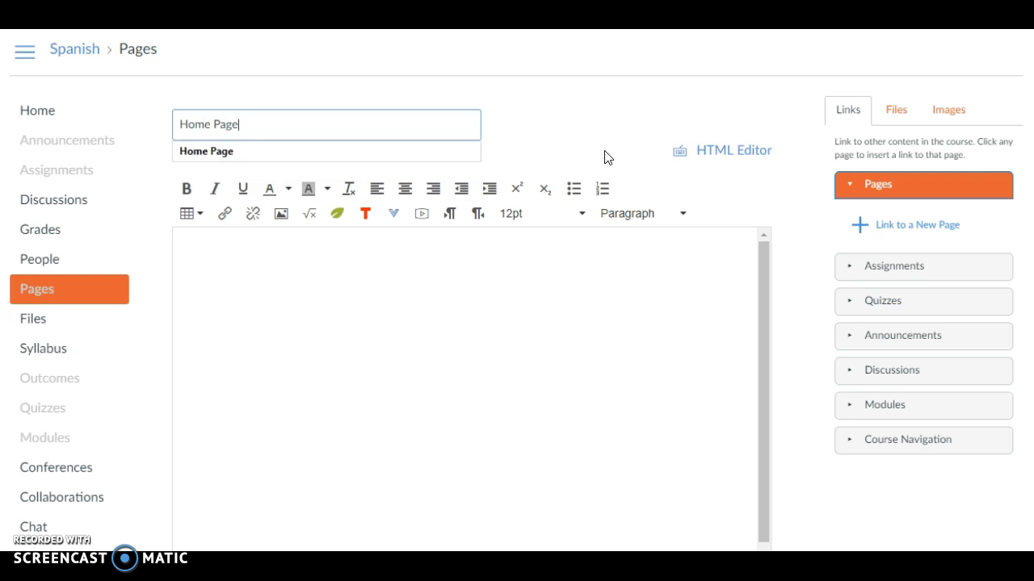
{"action": "type", "text": "Page"}
{"action": "left_click", "coordinate": [608, 271]}
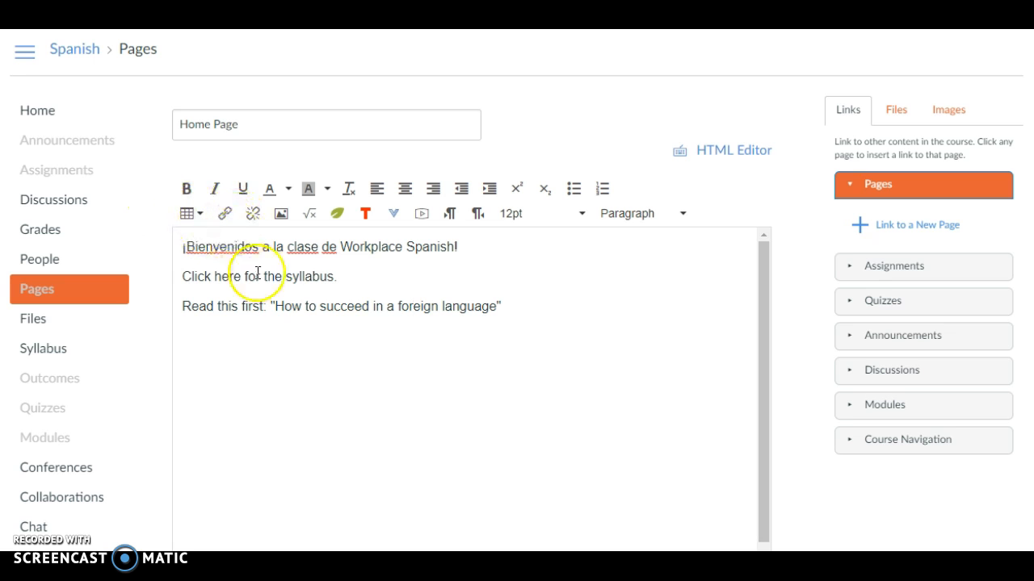
Format the "¡Bienvenidos a la clase de Workplace Spanish!" line as bold, centered, 18pt purple text
{"action": "left_click_drag", "start_coordinate": [480, 244], "coordinate": [172, 243]}
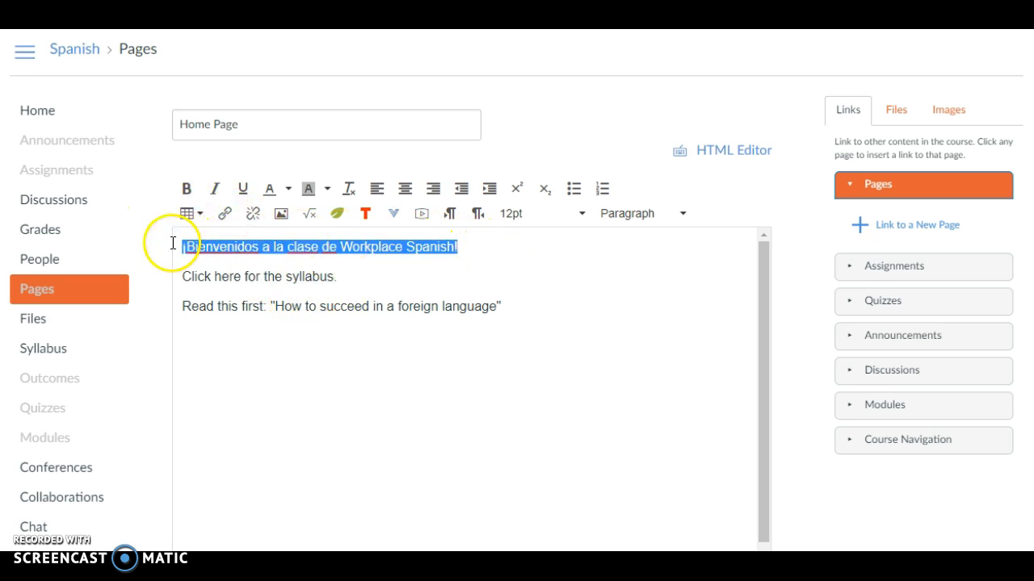
{"action": "left_click", "coordinate": [187, 188]}
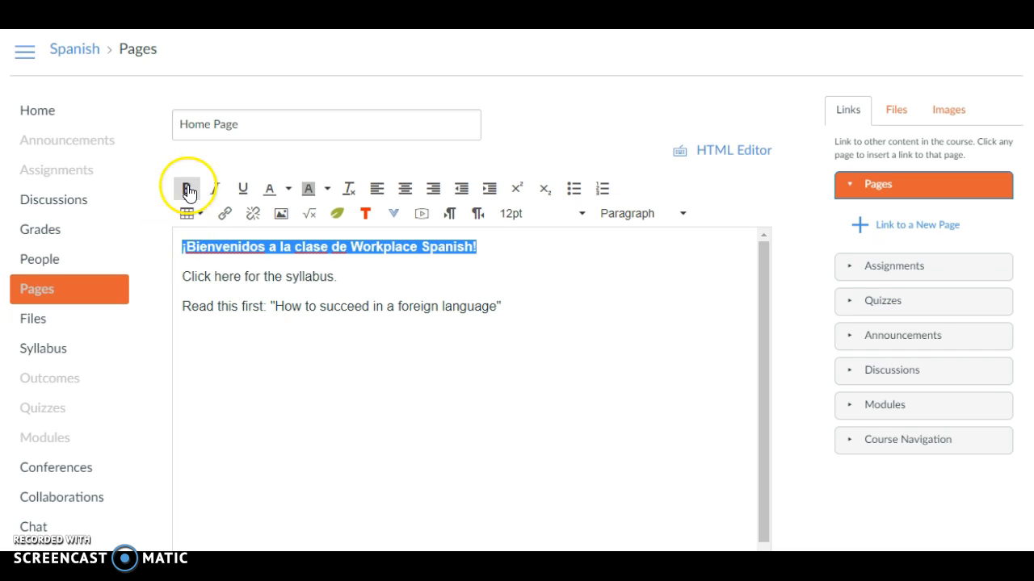
{"action": "left_click", "coordinate": [405, 189]}
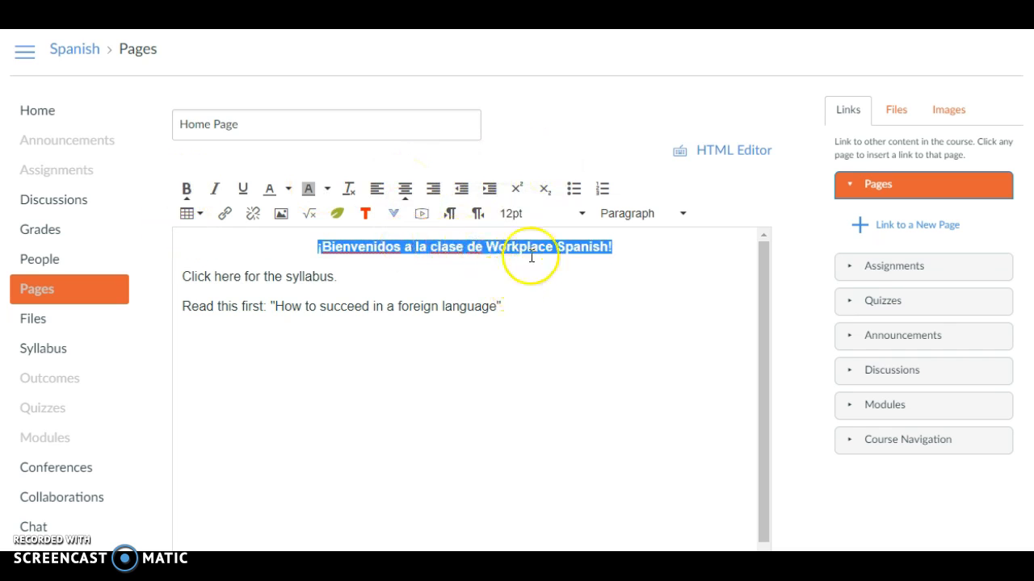
{"action": "left_click", "coordinate": [542, 222]}
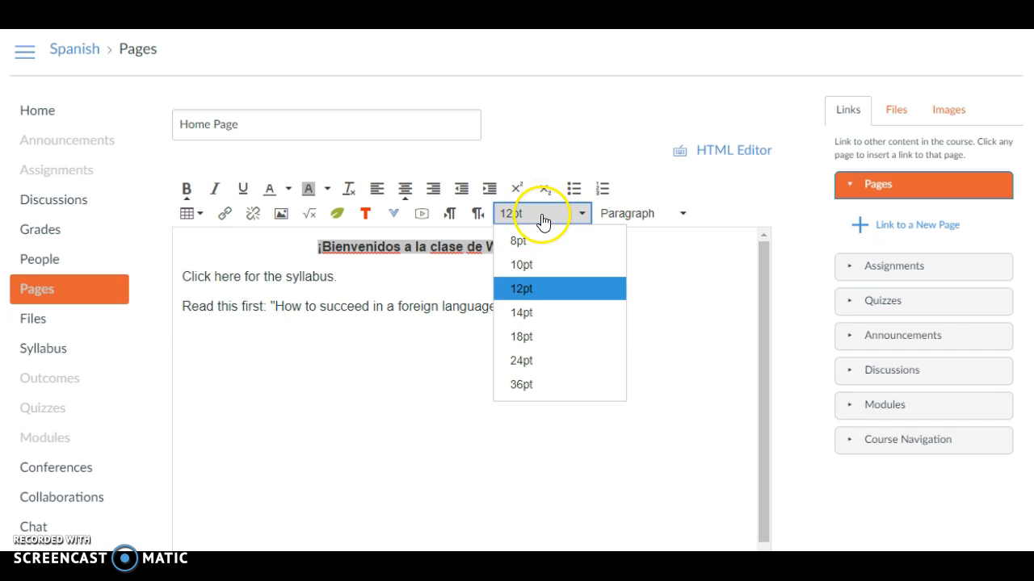
{"action": "left_click", "coordinate": [522, 337]}
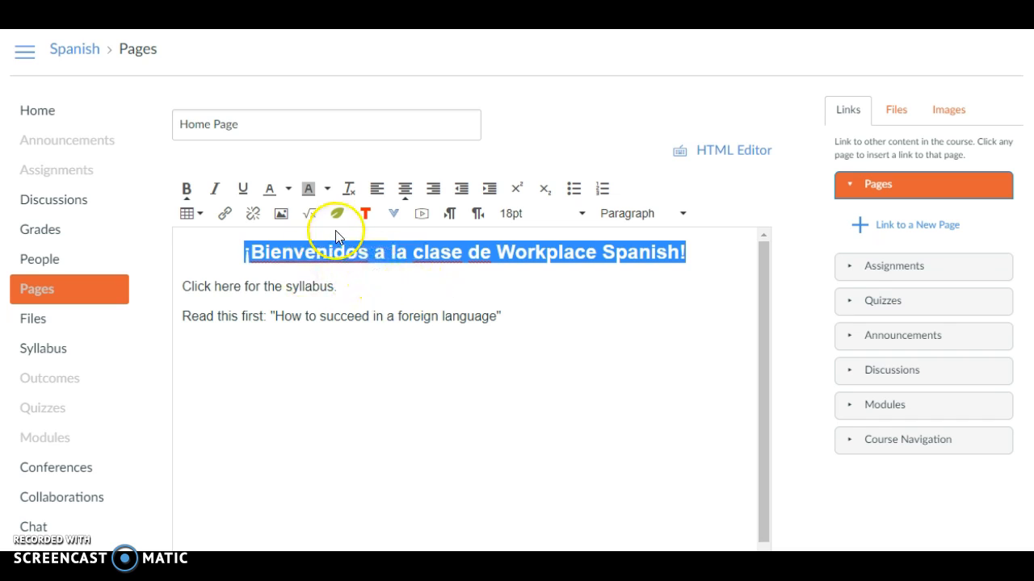
{"action": "left_click", "coordinate": [274, 189]}
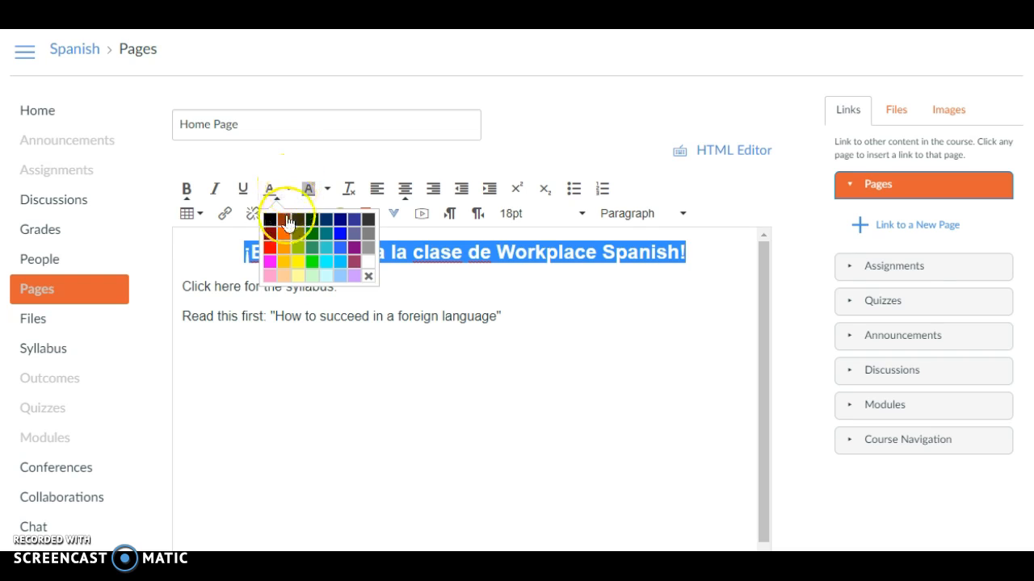
{"action": "left_click", "coordinate": [356, 247]}
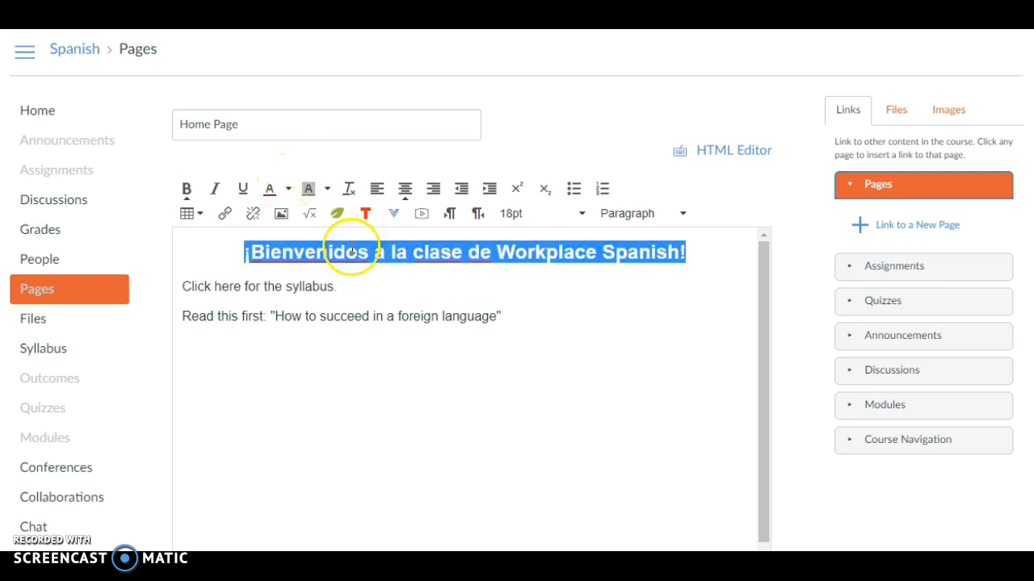
{"action": "left_click", "coordinate": [442, 286]}
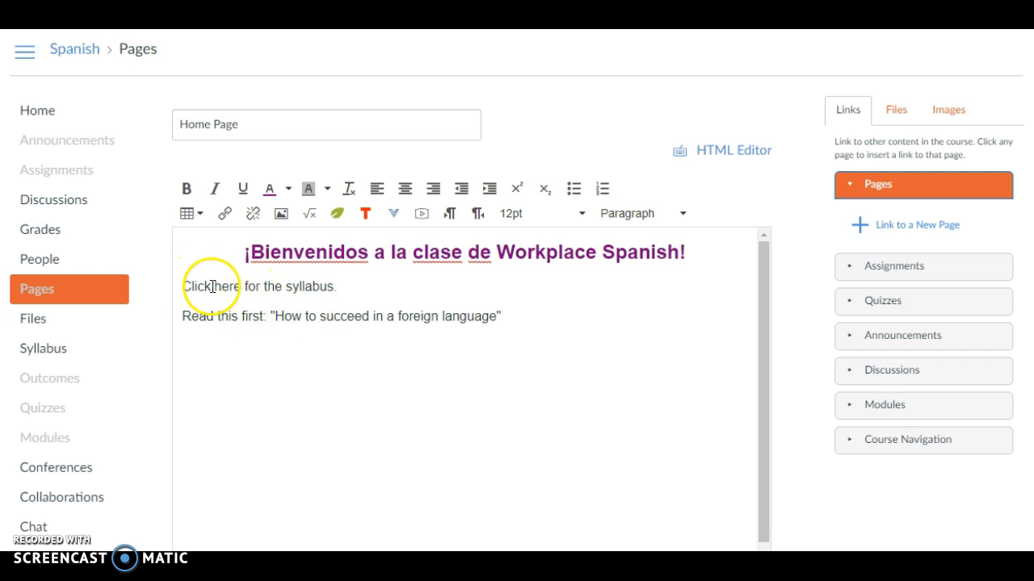
Link the word "syllabus" to 2017-18 Syllabus - WPS.docx from the Important Documents folder, ending the sentence with a period
{"action": "left_click_drag", "start_coordinate": [336, 288], "coordinate": [288, 286]}
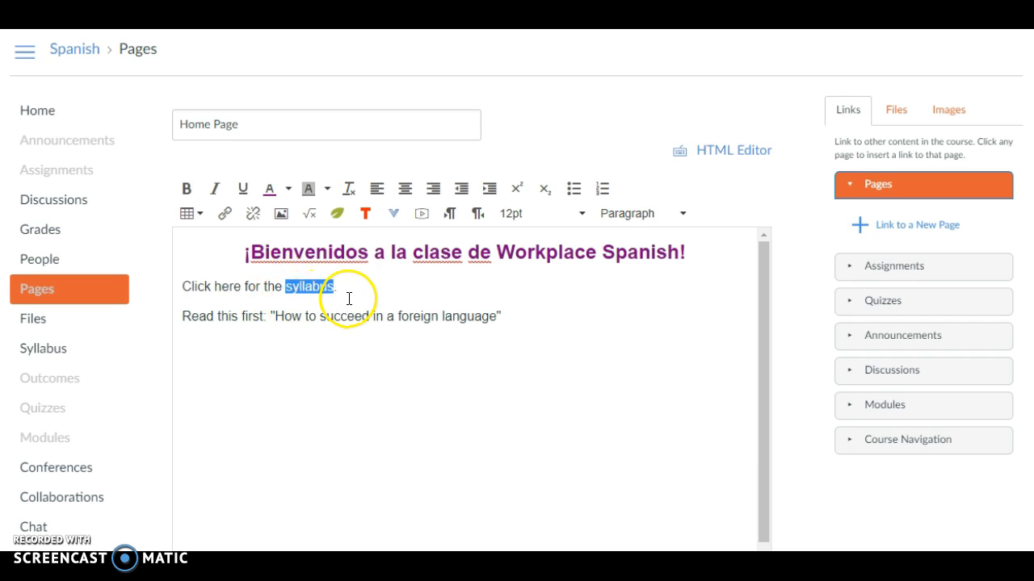
{"action": "left_click", "coordinate": [889, 110]}
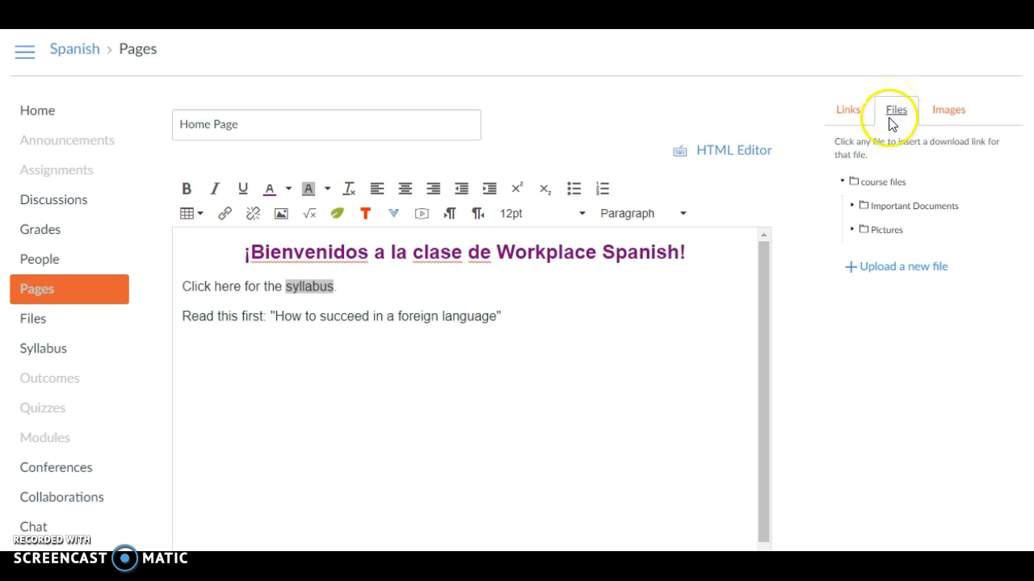
{"action": "left_click", "coordinate": [851, 208]}
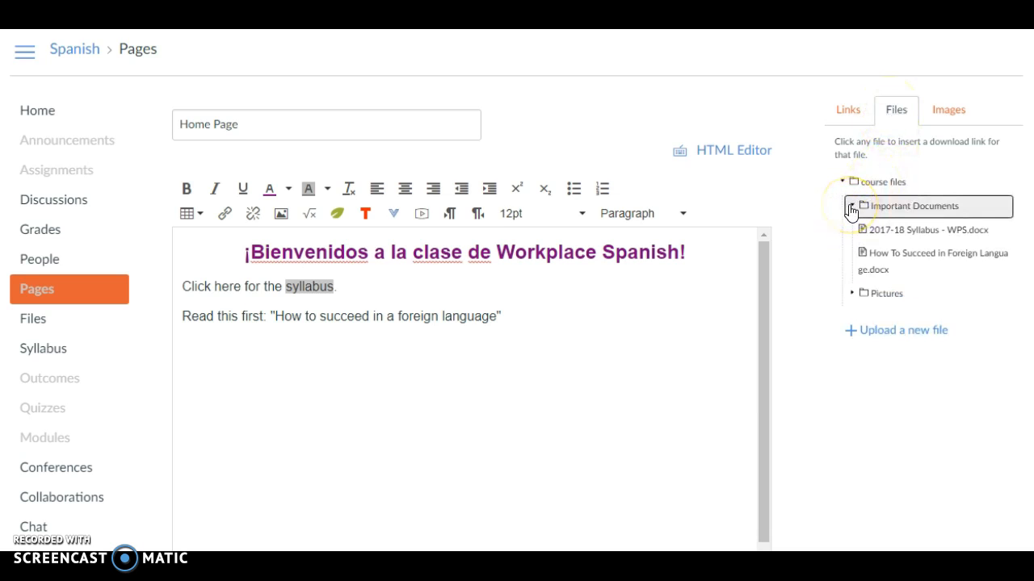
{"action": "left_click", "coordinate": [916, 234]}
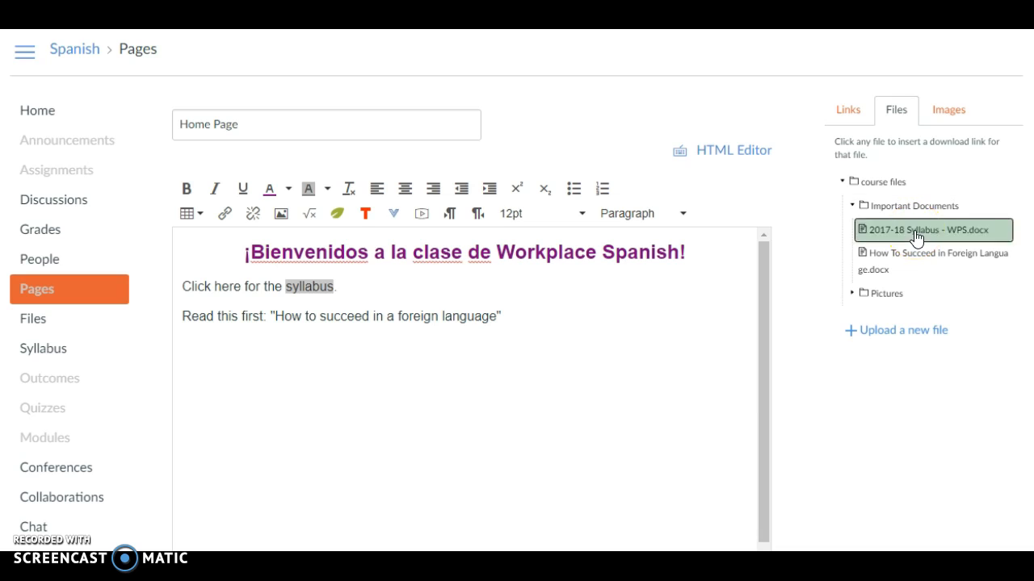
{"action": "left_click", "coordinate": [392, 294]}
{"action": "type", "text": "."}
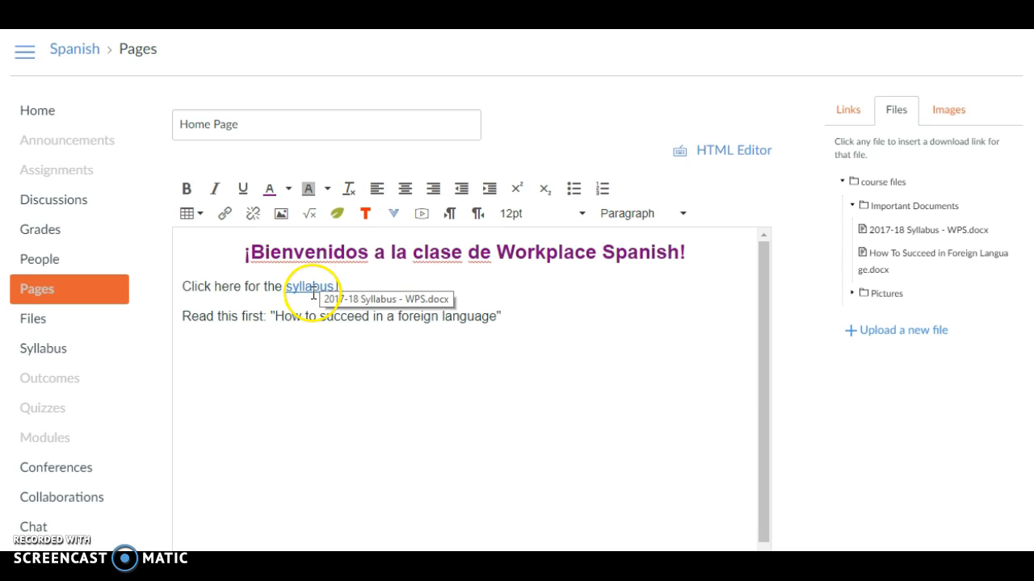
Link "How to succeed in a foreign language" to How To Succeed in Foreign Language.docx, and add a line below reading Document
{"action": "left_click_drag", "start_coordinate": [517, 315], "coordinate": [270, 325]}
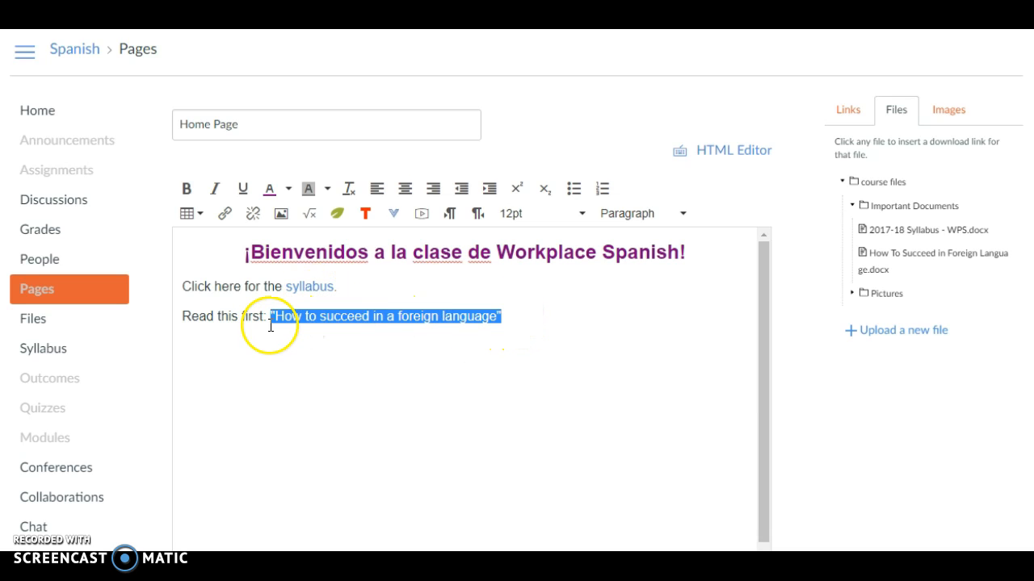
{"action": "left_click", "coordinate": [887, 266]}
{"action": "left_click", "coordinate": [602, 342]}
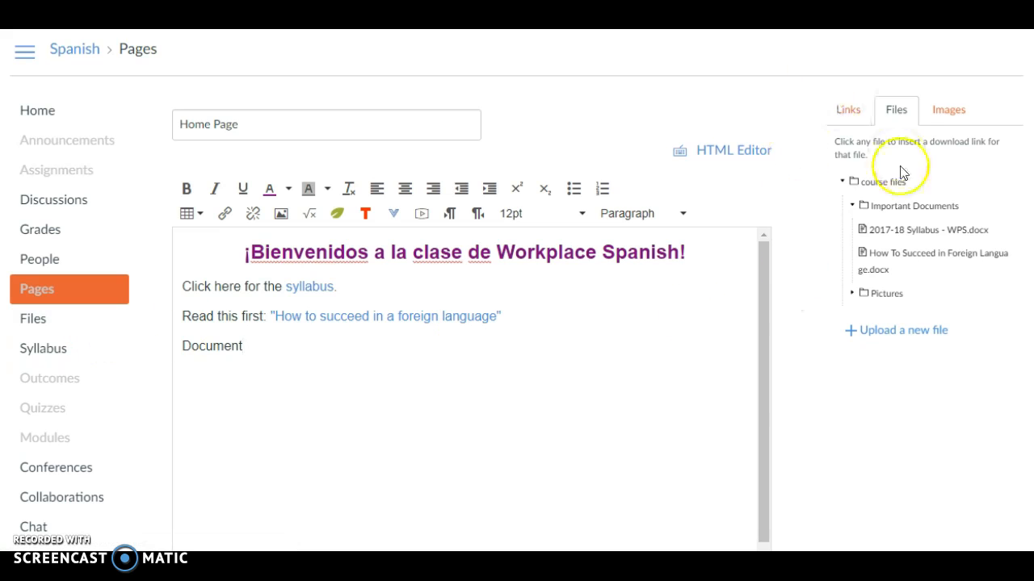
Select the word "Document" and choose the Top Ten Reasons Online Translators are BAD file from Important Info for Spanish Class for upload
{"action": "left_click", "coordinate": [910, 336]}
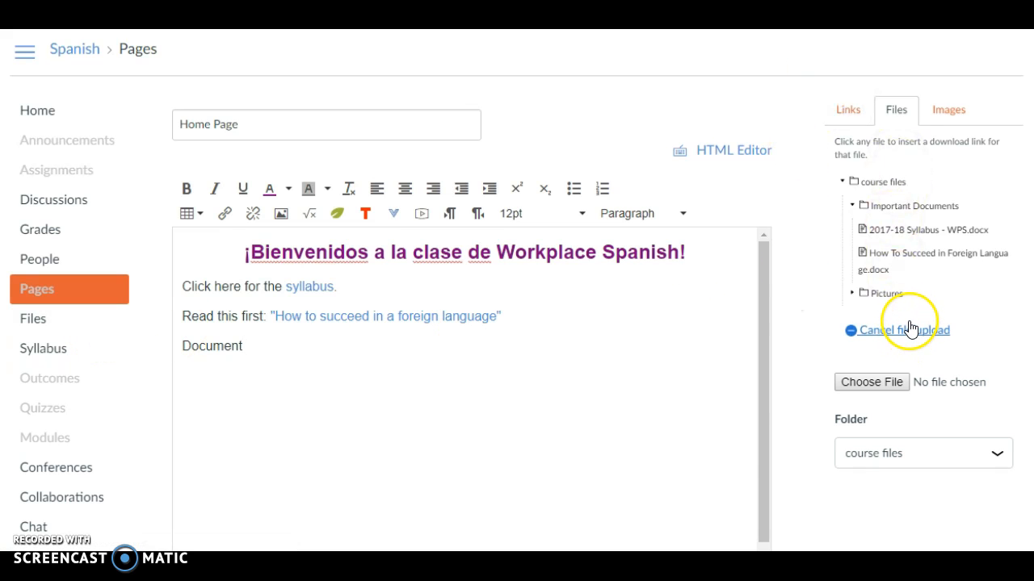
{"action": "left_click", "coordinate": [881, 380]}
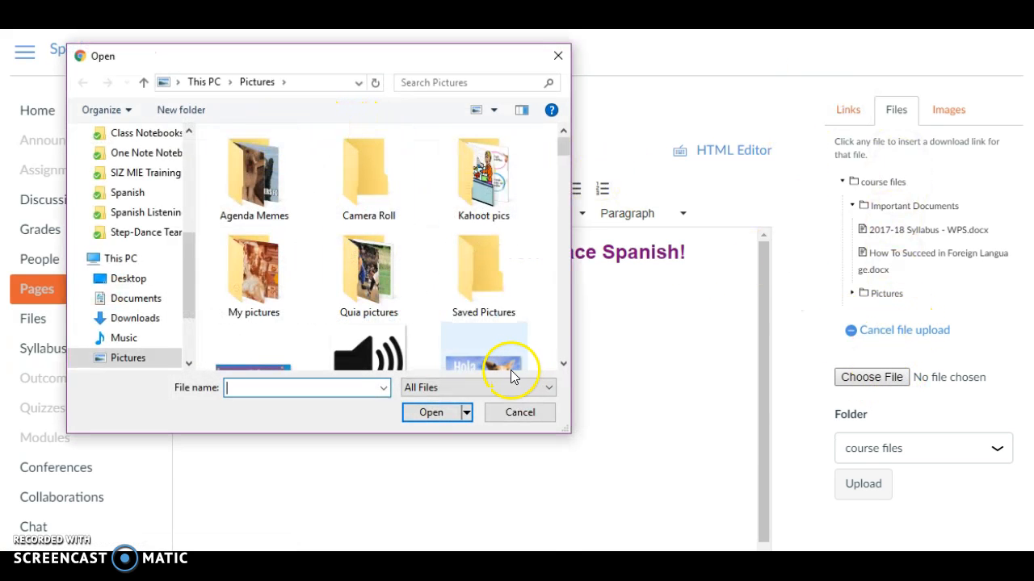
{"action": "left_click", "coordinate": [525, 413]}
{"action": "left_click_drag", "start_coordinate": [252, 346], "coordinate": [180, 345]}
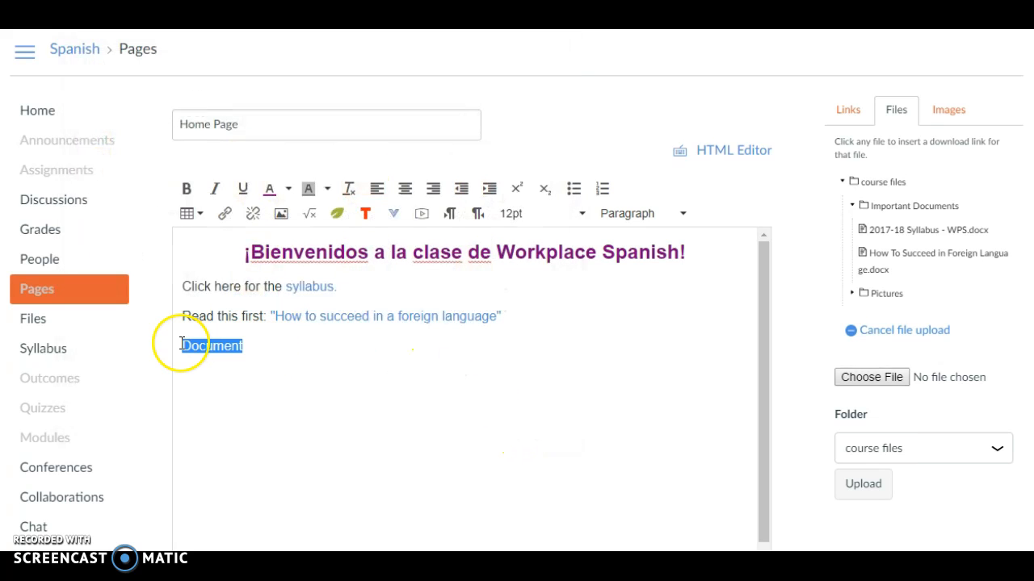
{"action": "left_click", "coordinate": [880, 376]}
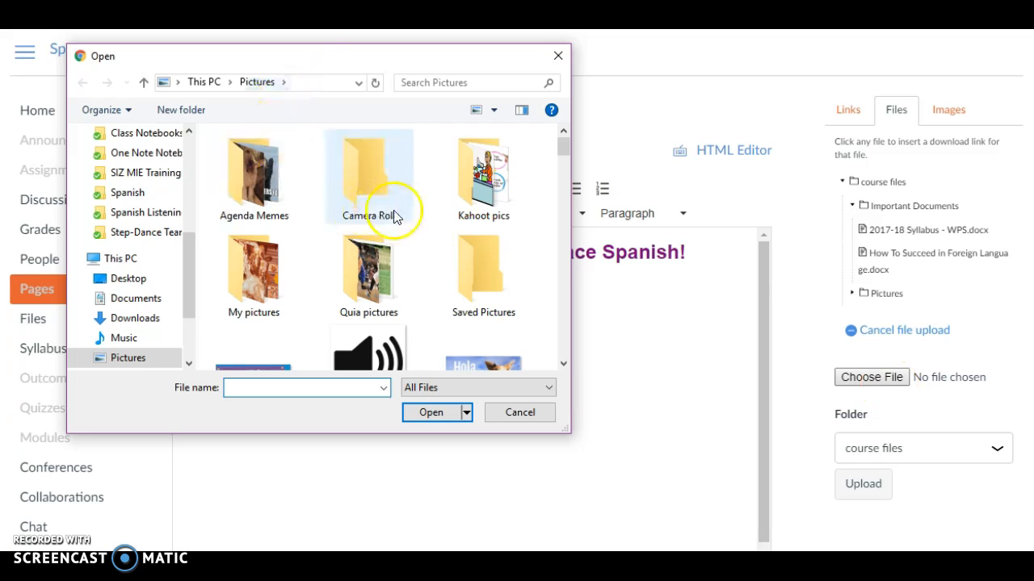
{"action": "scroll", "coordinate": [393, 215], "scroll_direction": "down", "scroll_amount": 1}
{"action": "left_click", "coordinate": [119, 194]}
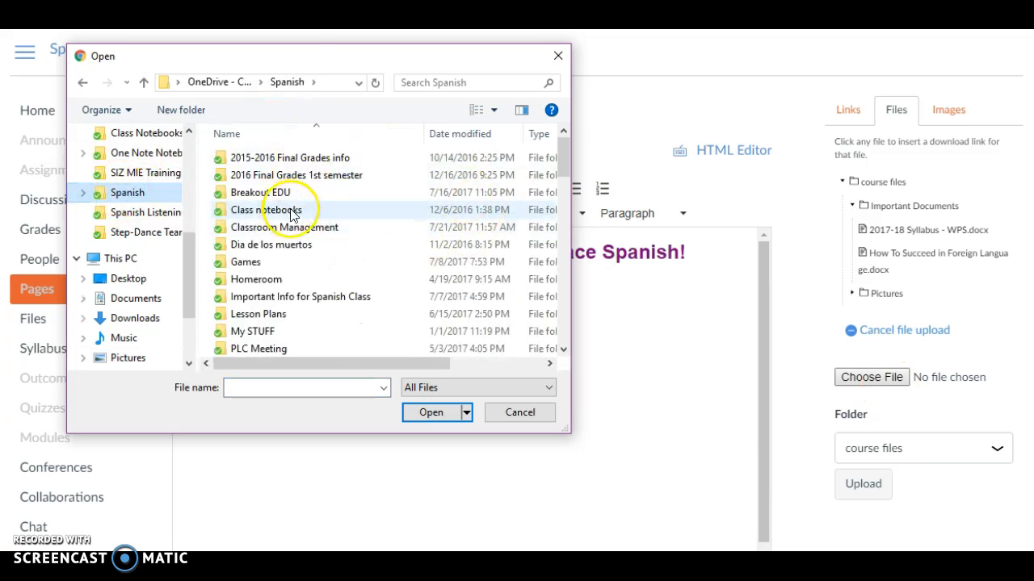
{"action": "left_click", "coordinate": [311, 305]}
{"action": "double_click", "coordinate": [311, 305]}
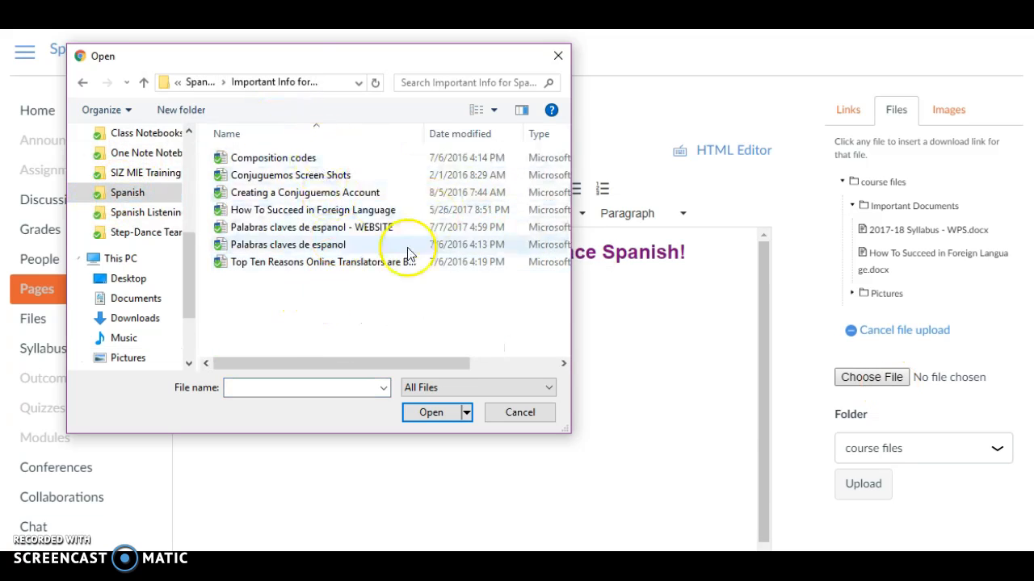
{"action": "left_click", "coordinate": [303, 263]}
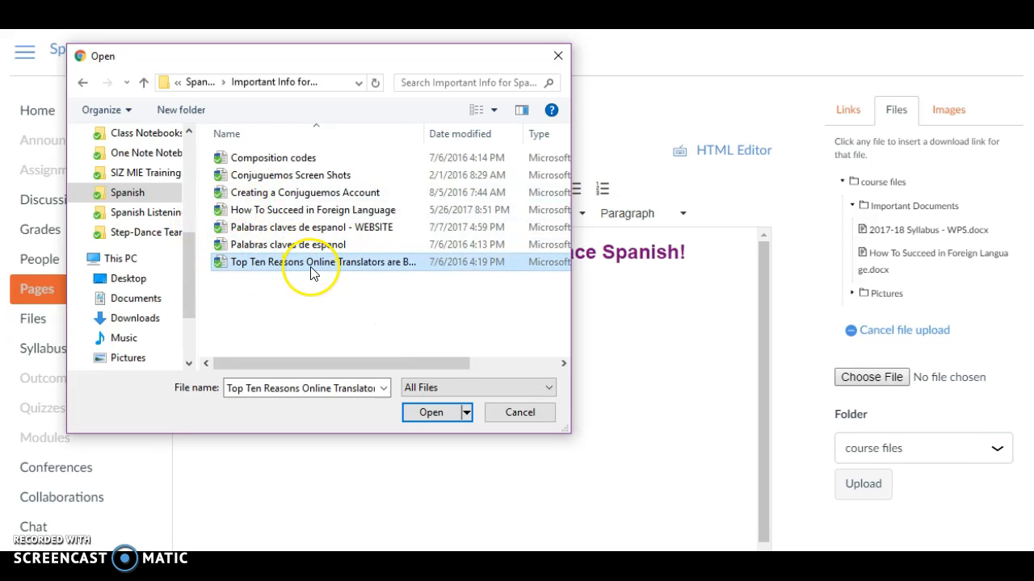
{"action": "left_click", "coordinate": [434, 413]}
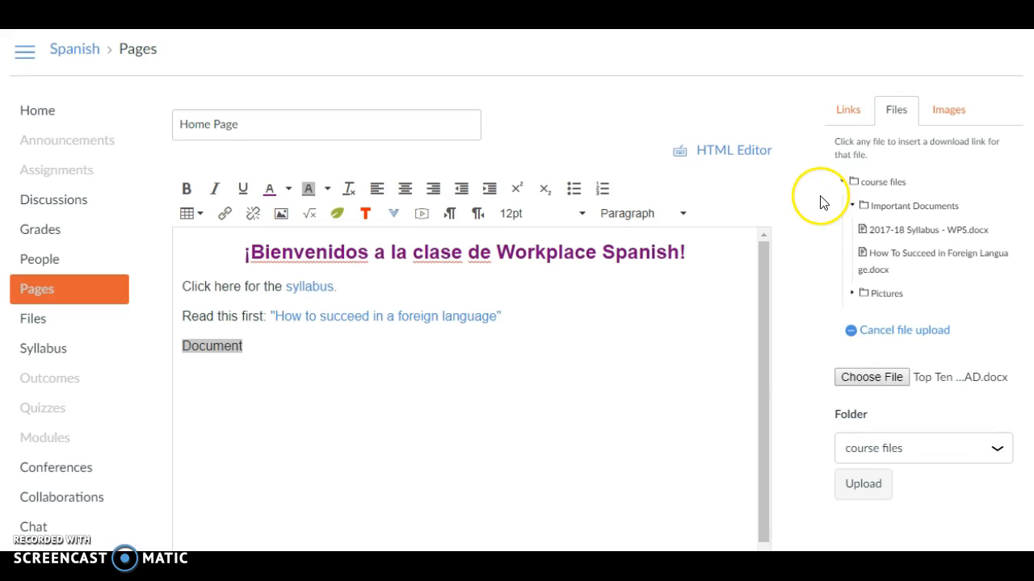
Upload the chosen file to the Important Documents folder, linking the word "Document" to it
{"action": "left_click", "coordinate": [996, 450]}
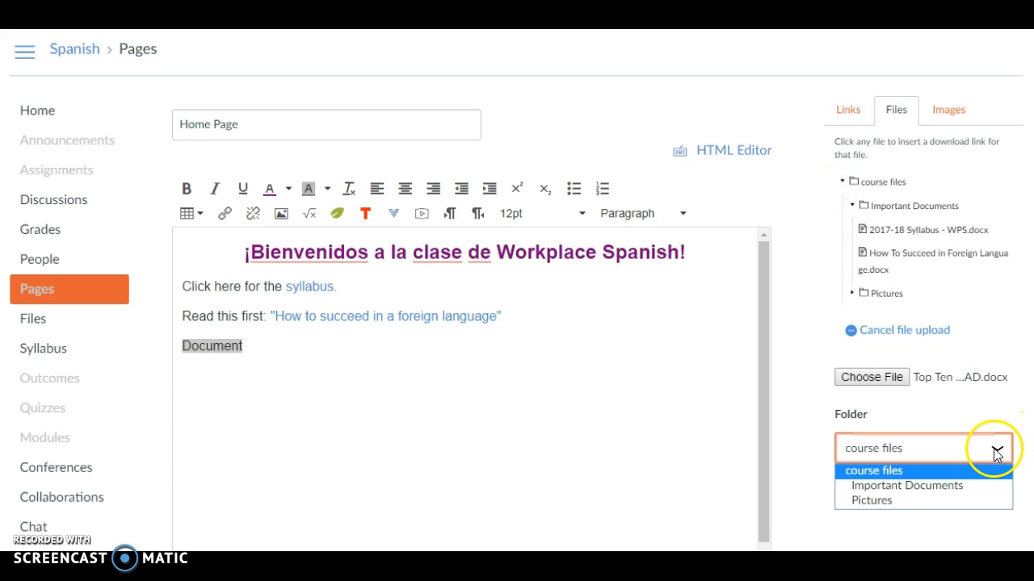
{"action": "left_click", "coordinate": [932, 487]}
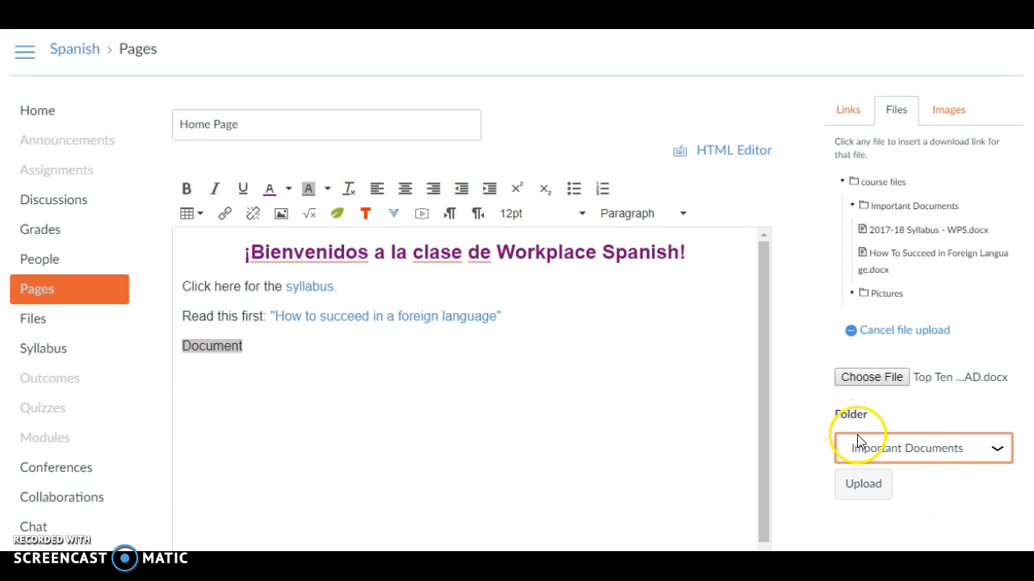
{"action": "left_click", "coordinate": [873, 495]}
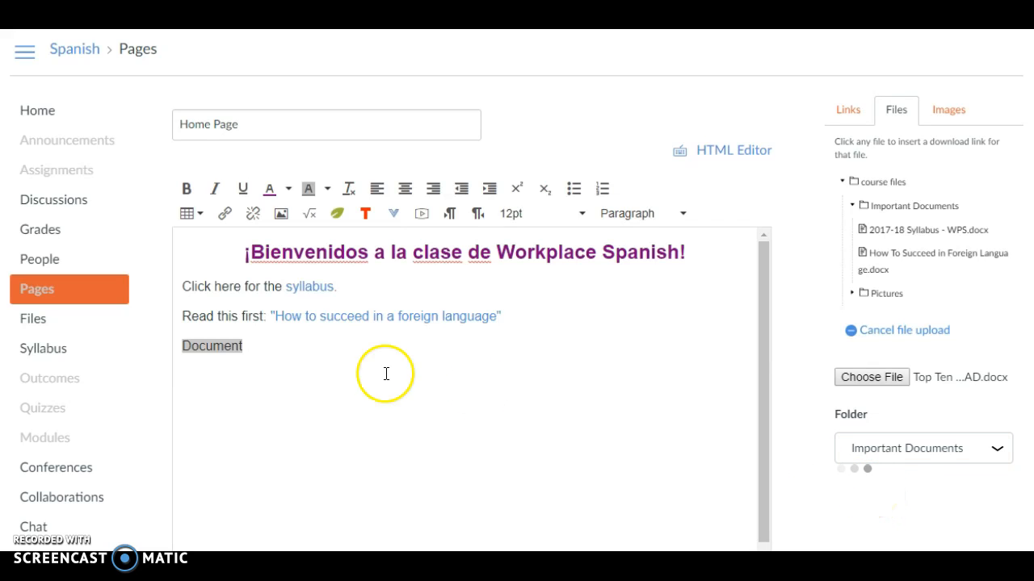
{"action": "double_click", "coordinate": [215, 348]}
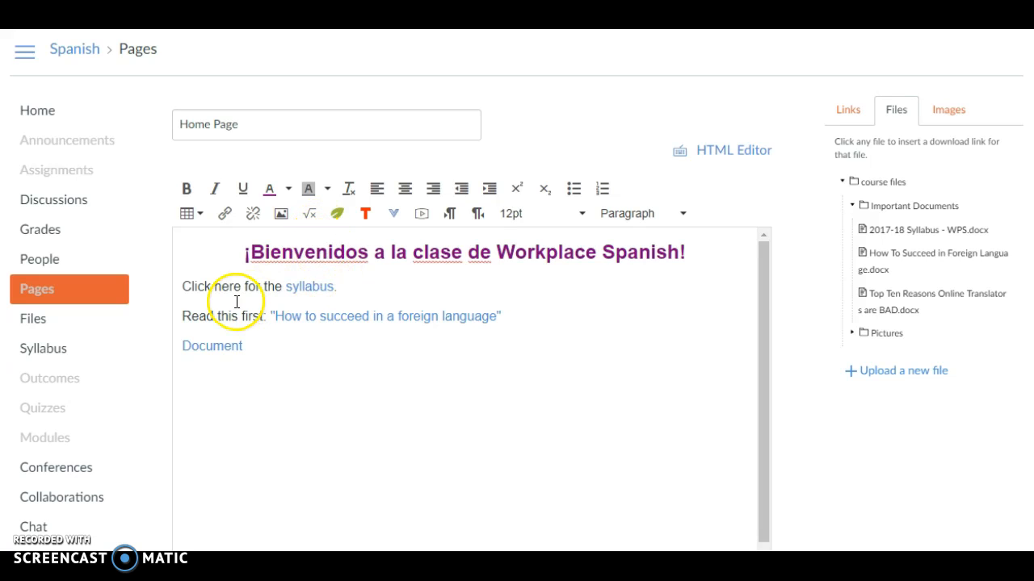
Insert a 3 x 2 table below "Document" reading Getting Started, Greetings, My friends and I, In school, Time and Weather, Hobbies and Sports
{"action": "left_click", "coordinate": [191, 214]}
{"action": "mouse_move", "coordinate": [199, 238]}
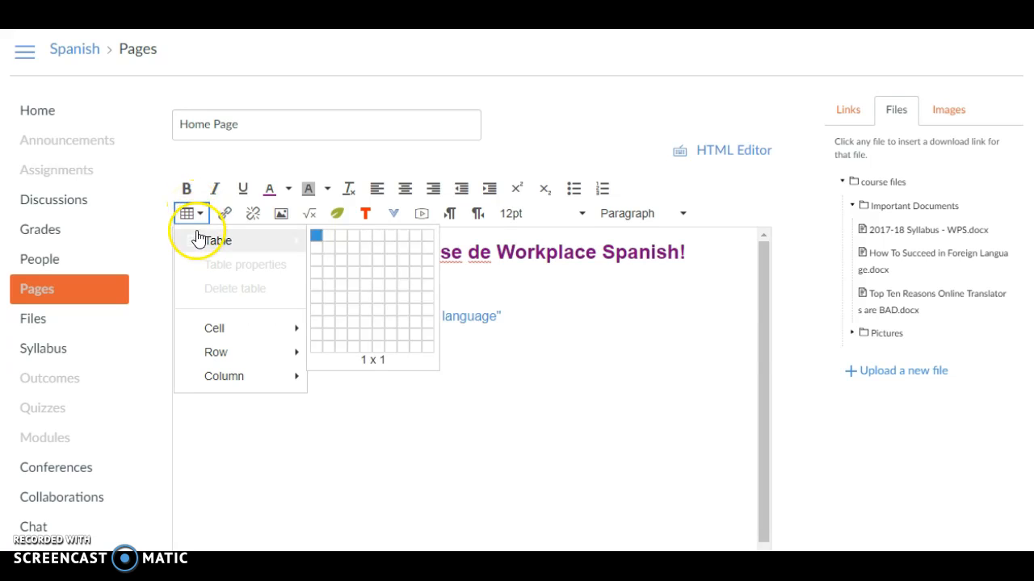
{"action": "left_click", "coordinate": [344, 256]}
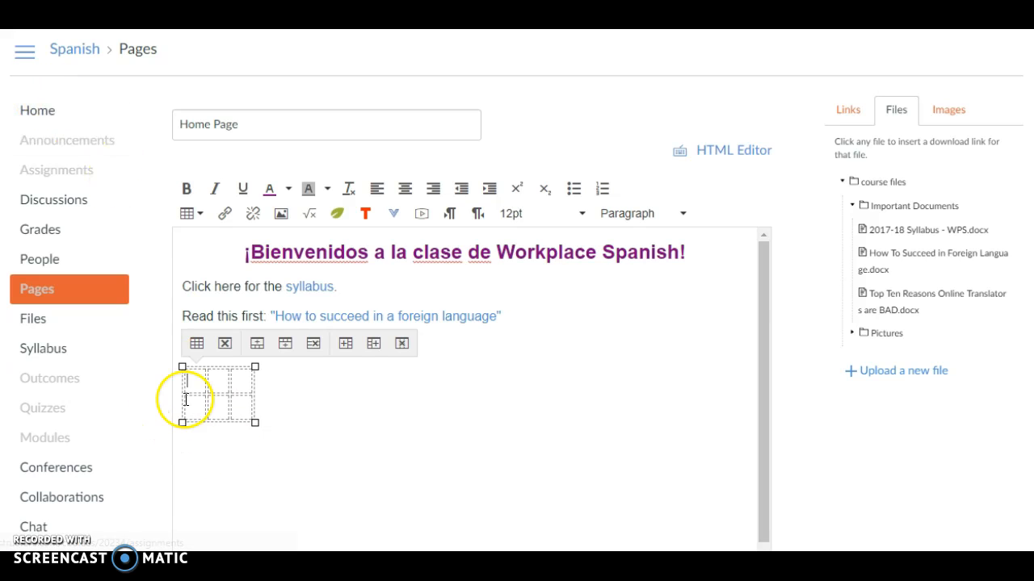
{"action": "type", "text": "Getting Started"}
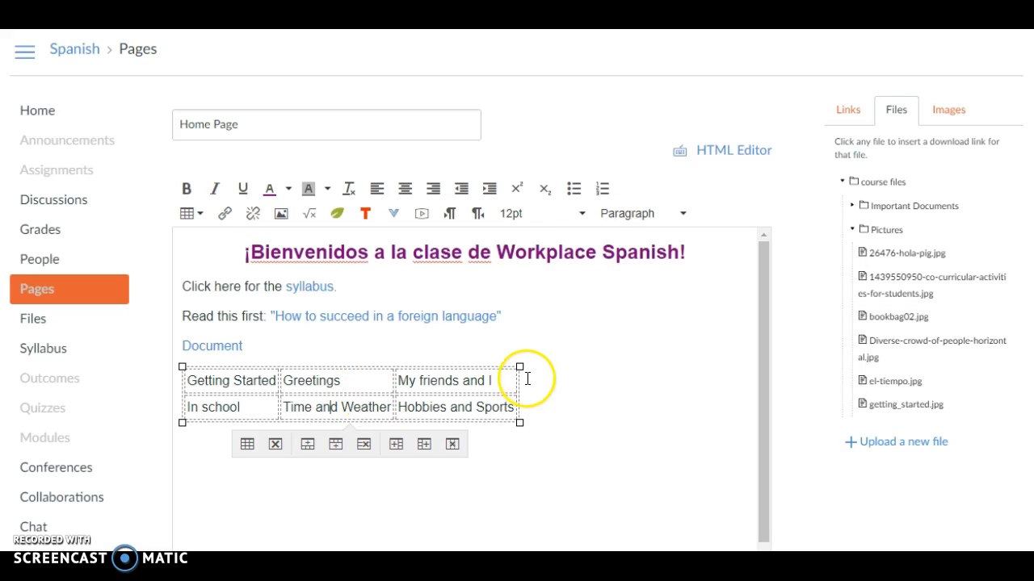
Set the table's border to "yes" and its alignment to Center in the table properties
{"action": "left_click", "coordinate": [246, 445]}
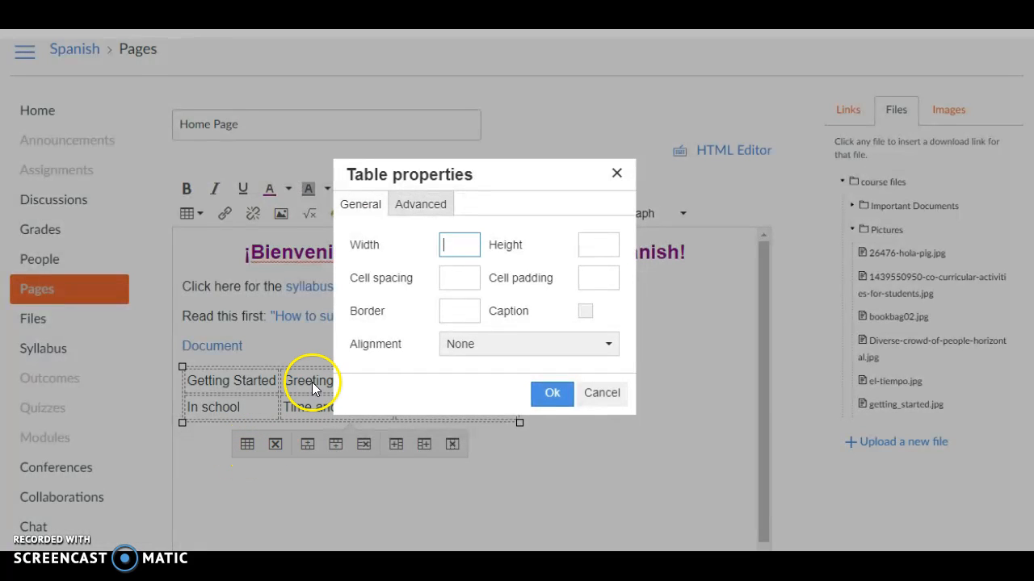
{"action": "left_click", "coordinate": [454, 311]}
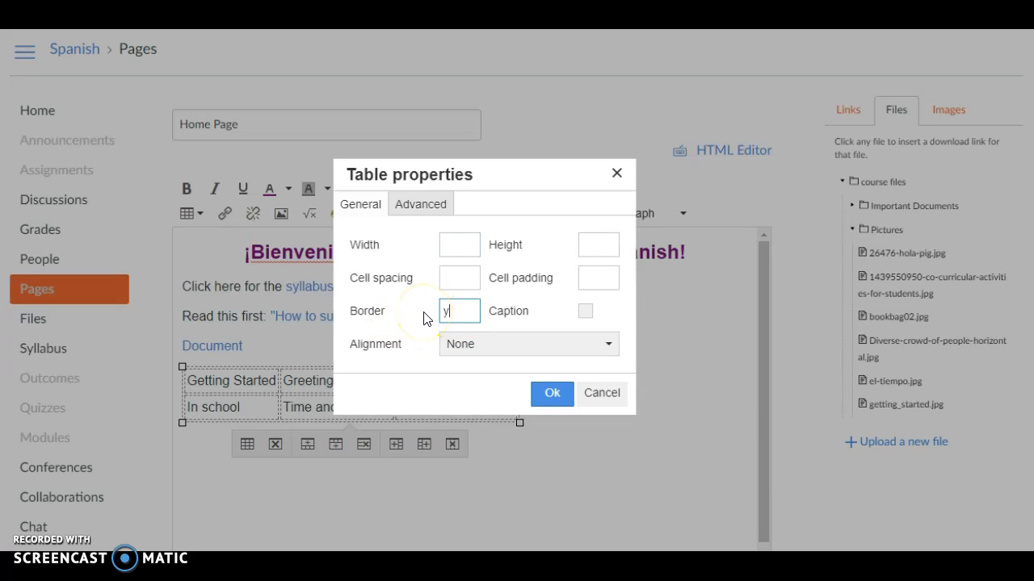
{"action": "left_click", "coordinate": [468, 350]}
{"action": "left_click", "coordinate": [489, 426]}
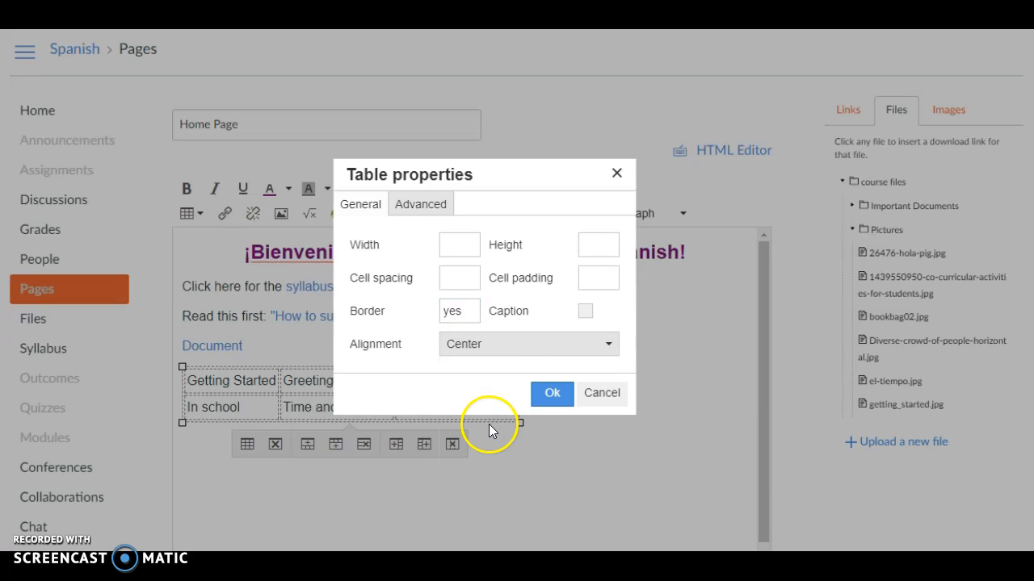
{"action": "left_click", "coordinate": [415, 211]}
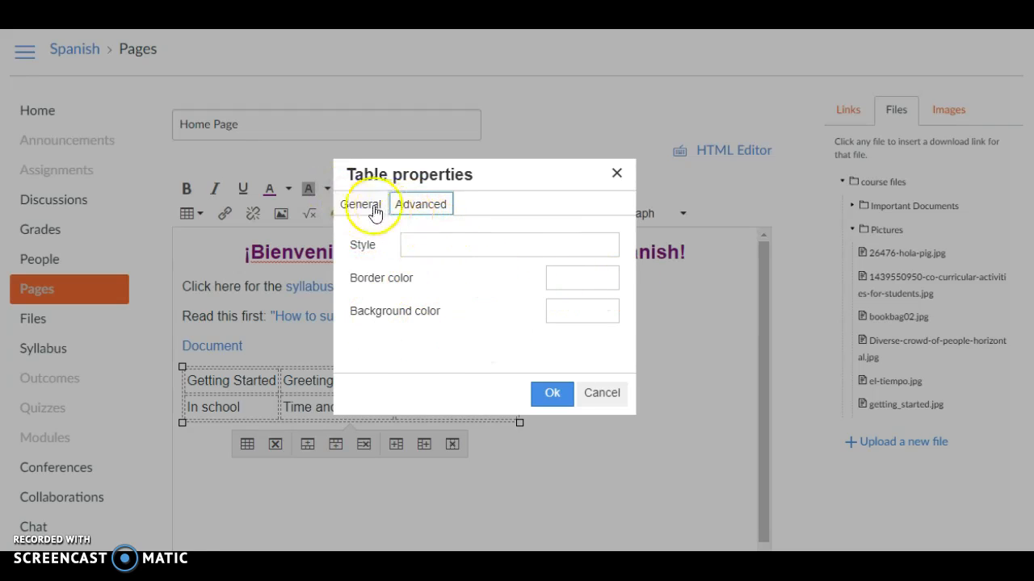
{"action": "left_click", "coordinate": [492, 246]}
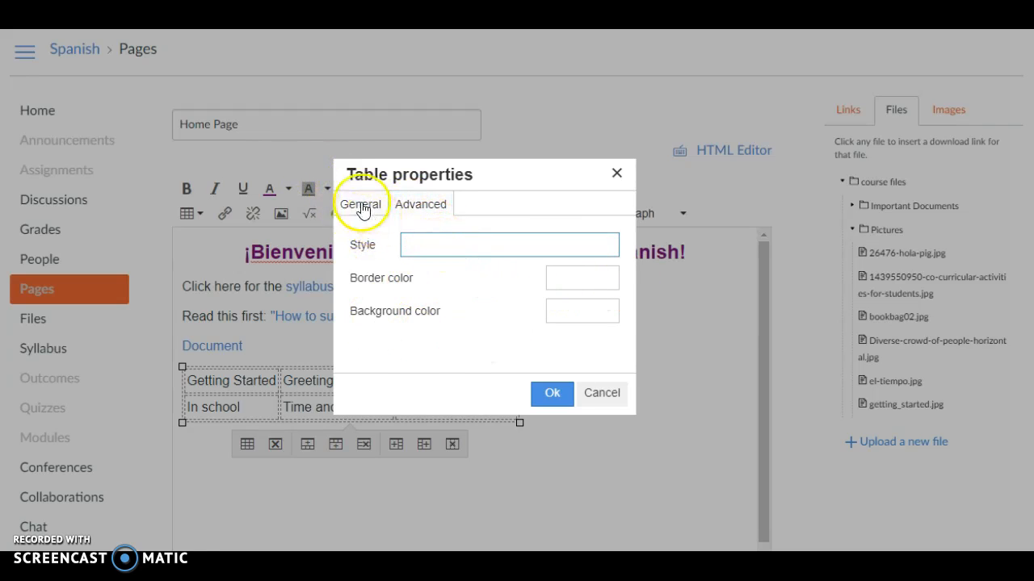
{"action": "left_click", "coordinate": [361, 204]}
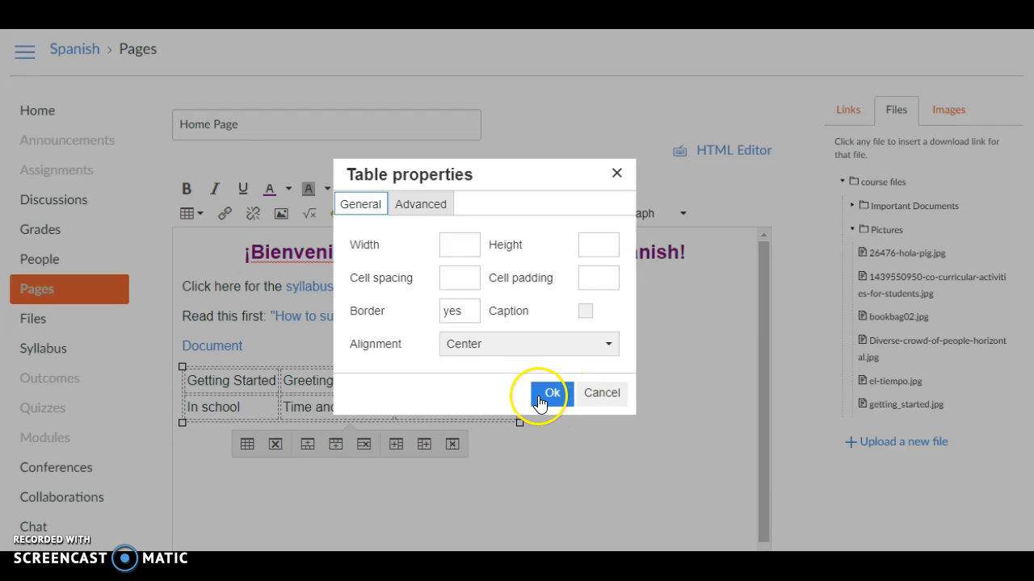
{"action": "left_click", "coordinate": [539, 402]}
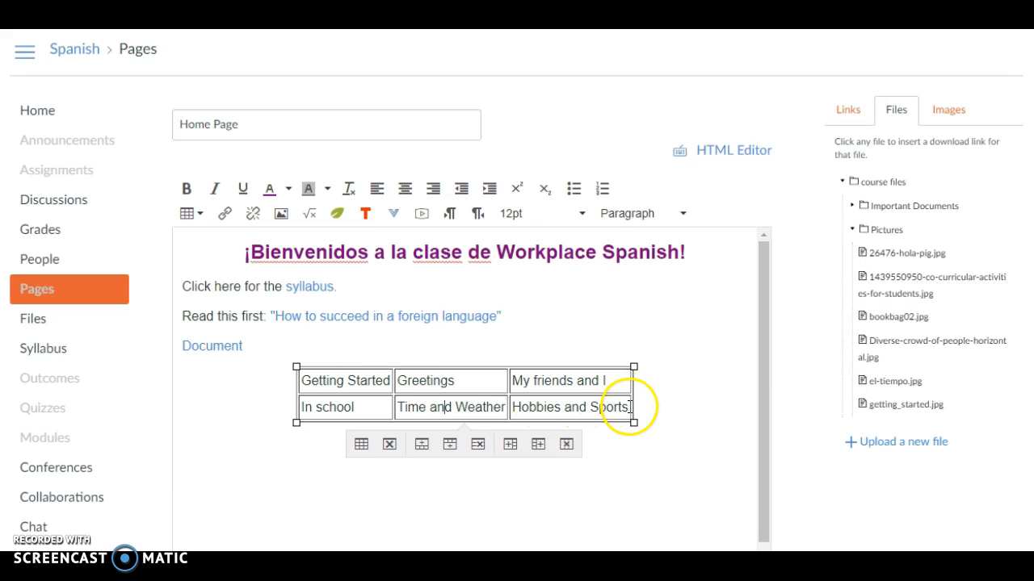
Make all the table text bold and center it within each of the six cells
{"action": "left_click_drag", "start_coordinate": [391, 380], "coordinate": [300, 379]}
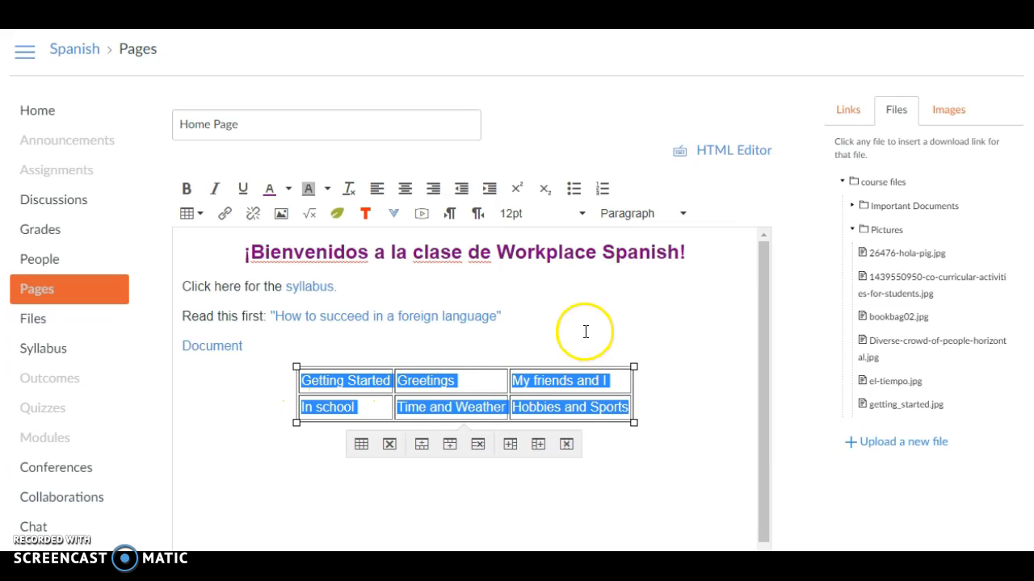
{"action": "left_click", "coordinate": [185, 192]}
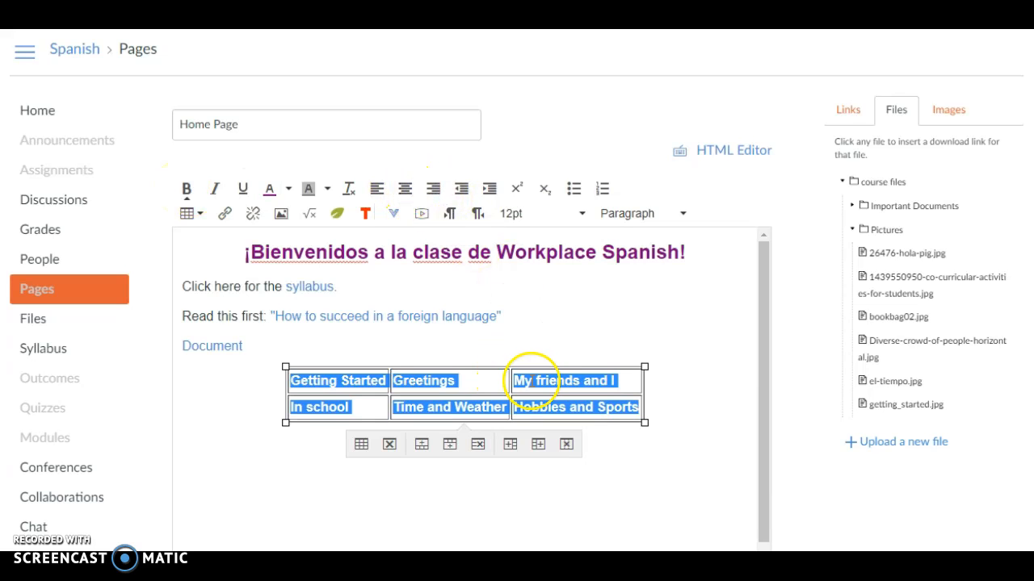
{"action": "left_click", "coordinate": [475, 380]}
{"action": "left_click", "coordinate": [405, 188]}
{"action": "left_click", "coordinate": [369, 406]}
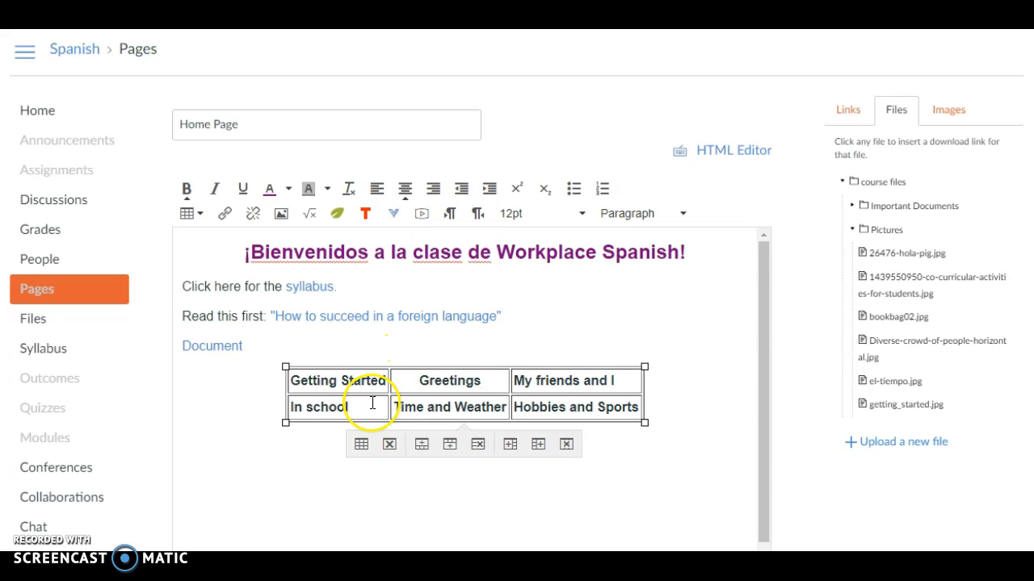
{"action": "left_click", "coordinate": [414, 187]}
{"action": "left_click", "coordinate": [381, 379]}
{"action": "left_click", "coordinate": [406, 188]}
{"action": "left_click", "coordinate": [595, 380]}
{"action": "left_click", "coordinate": [405, 188]}
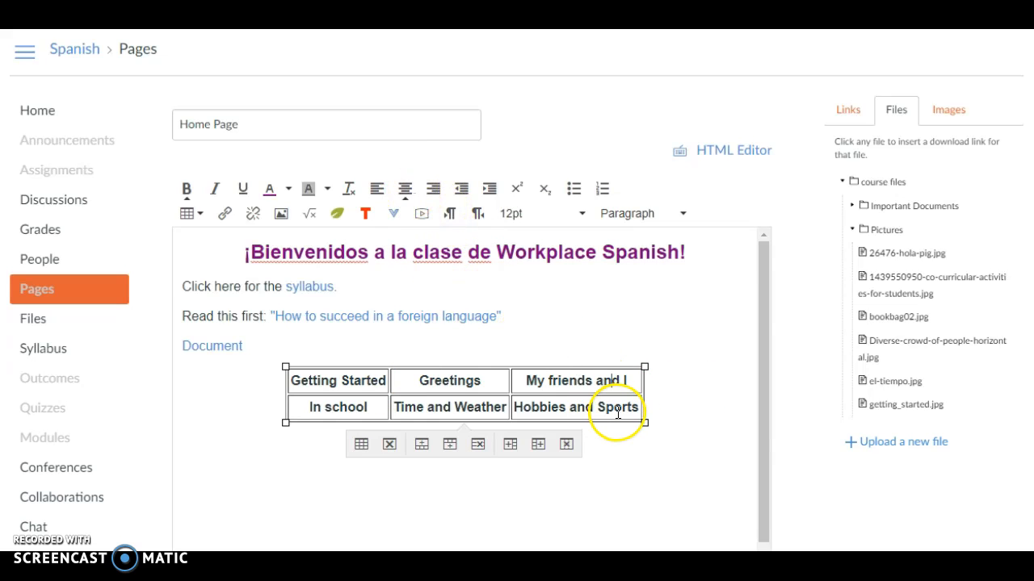
{"action": "left_click", "coordinate": [405, 188]}
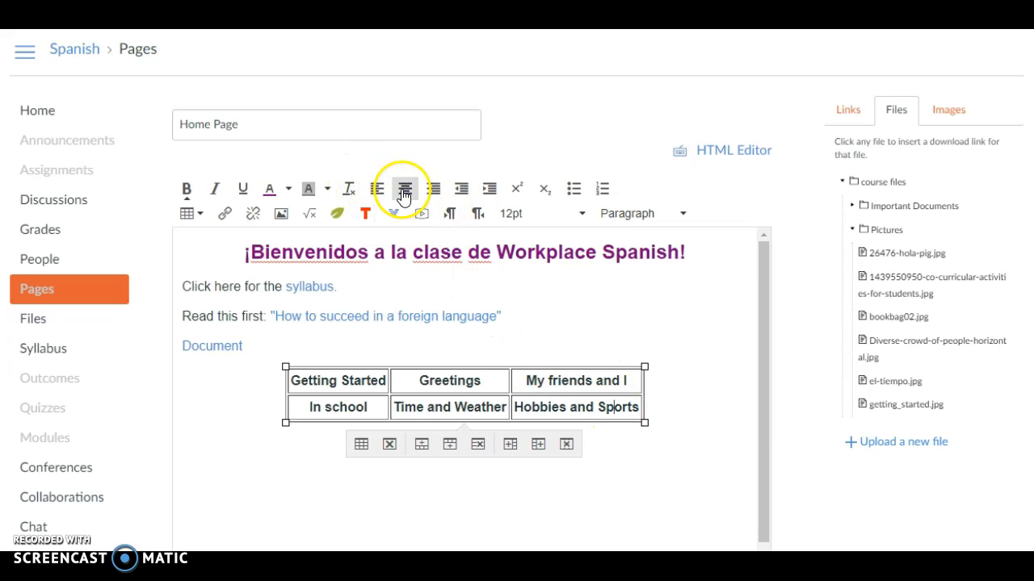
{"action": "left_click", "coordinate": [405, 188]}
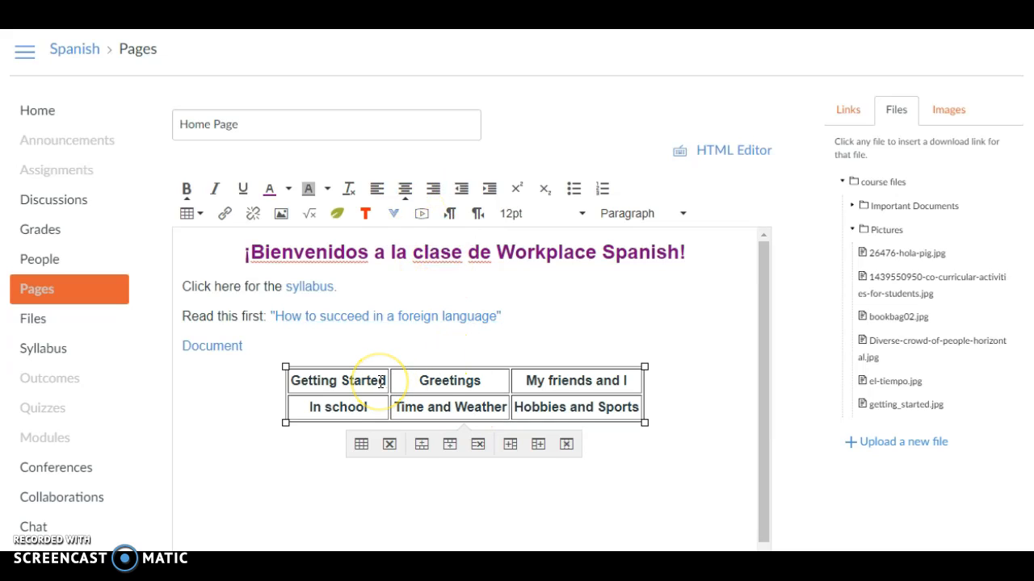
Insert getting_started.jpg from the course's Pictures folder on a new line below "Getting Started" in the first table cell
{"action": "key", "text": "Return"}
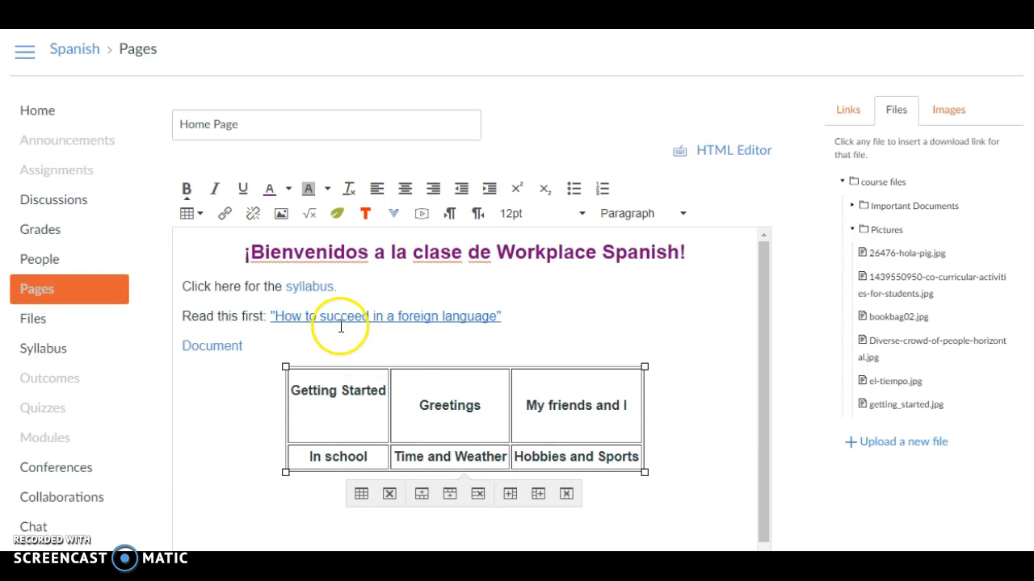
{"action": "left_click", "coordinate": [281, 215]}
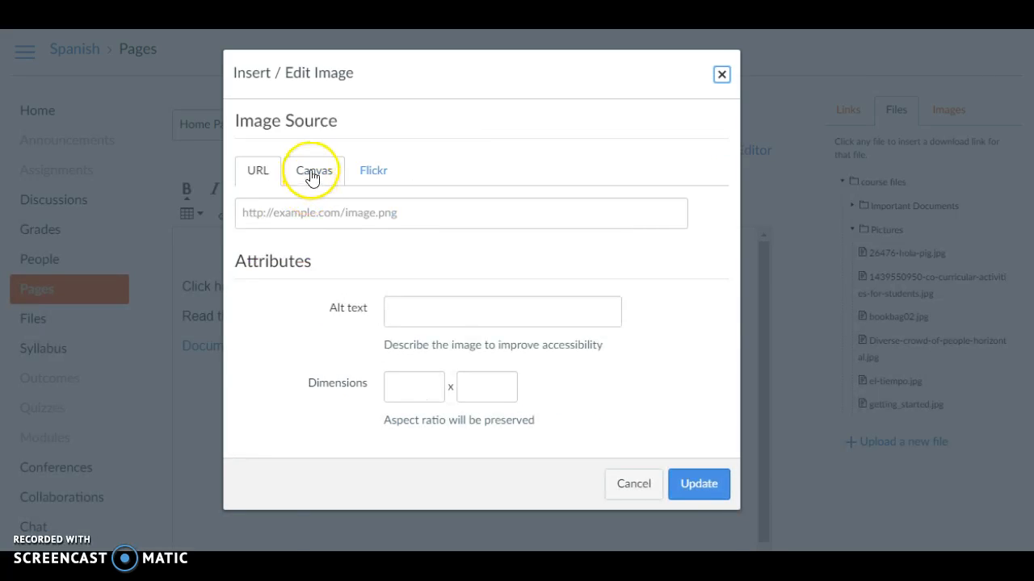
{"action": "left_click", "coordinate": [312, 173]}
{"action": "left_click", "coordinate": [242, 206]}
{"action": "left_click", "coordinate": [253, 239]}
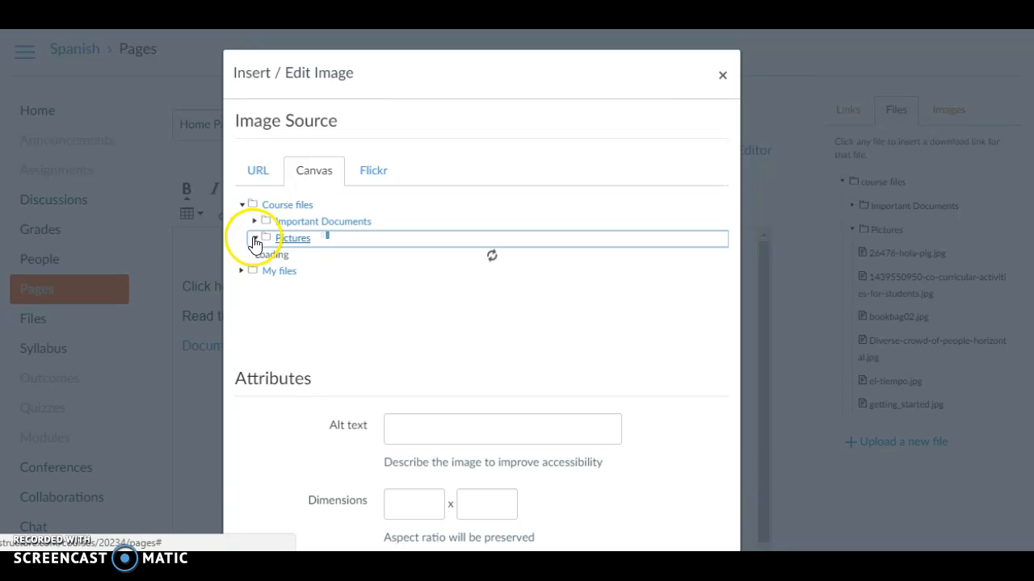
{"action": "scroll", "coordinate": [363, 289], "scroll_direction": "down", "scroll_amount": 2}
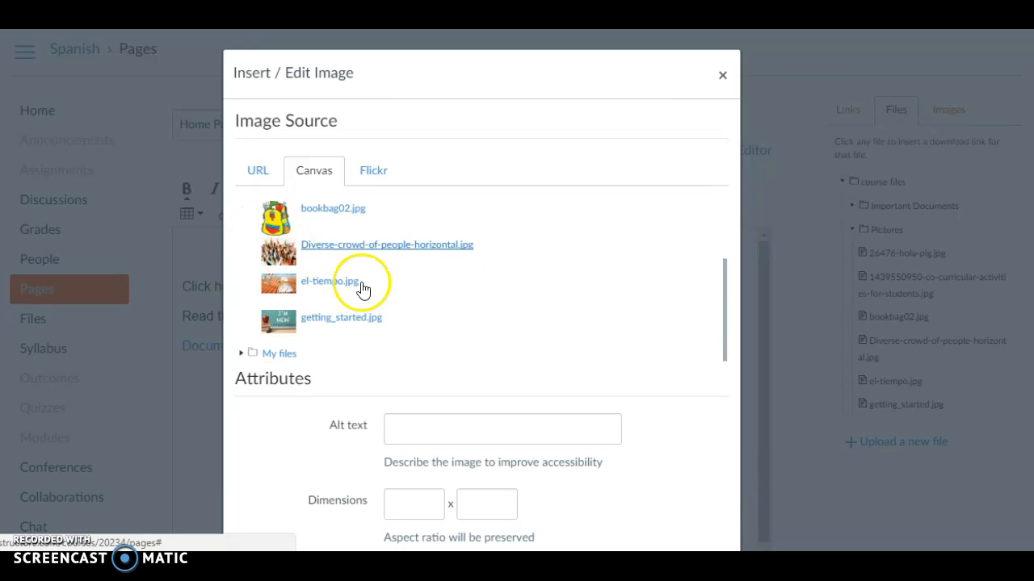
{"action": "left_click", "coordinate": [353, 339]}
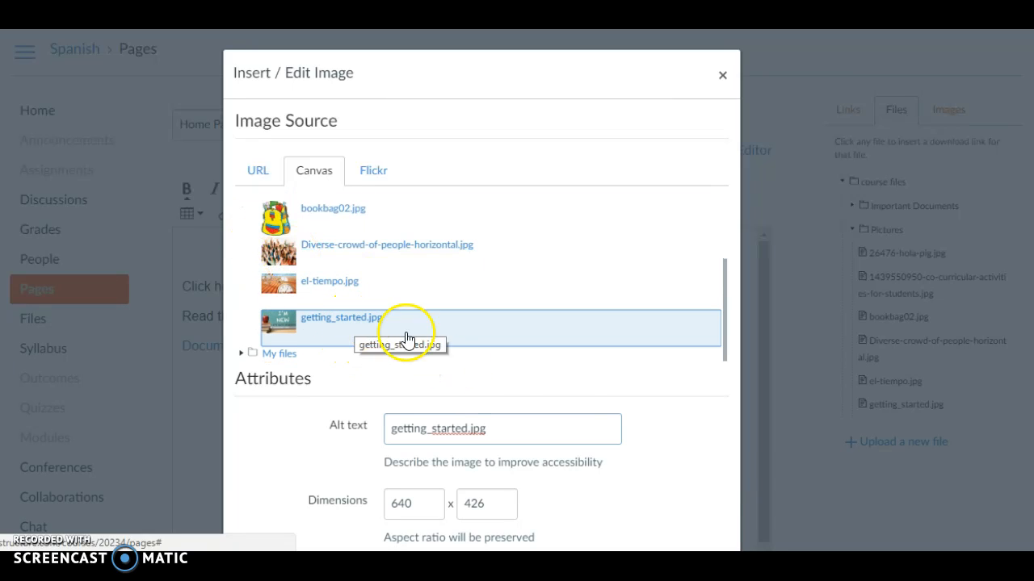
{"action": "scroll", "coordinate": [530, 435], "scroll_direction": "down", "scroll_amount": 2}
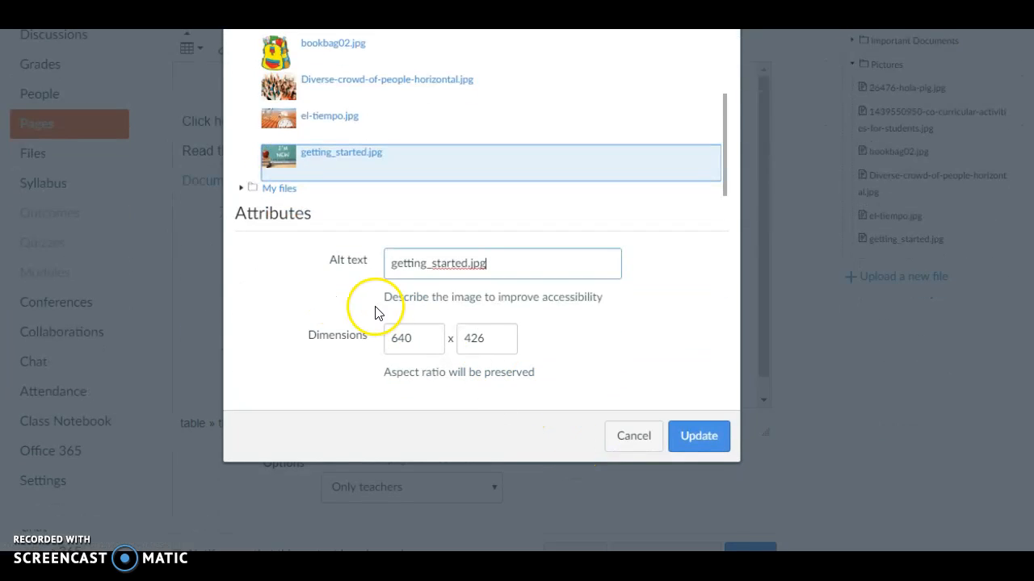
{"action": "left_click", "coordinate": [700, 437]}
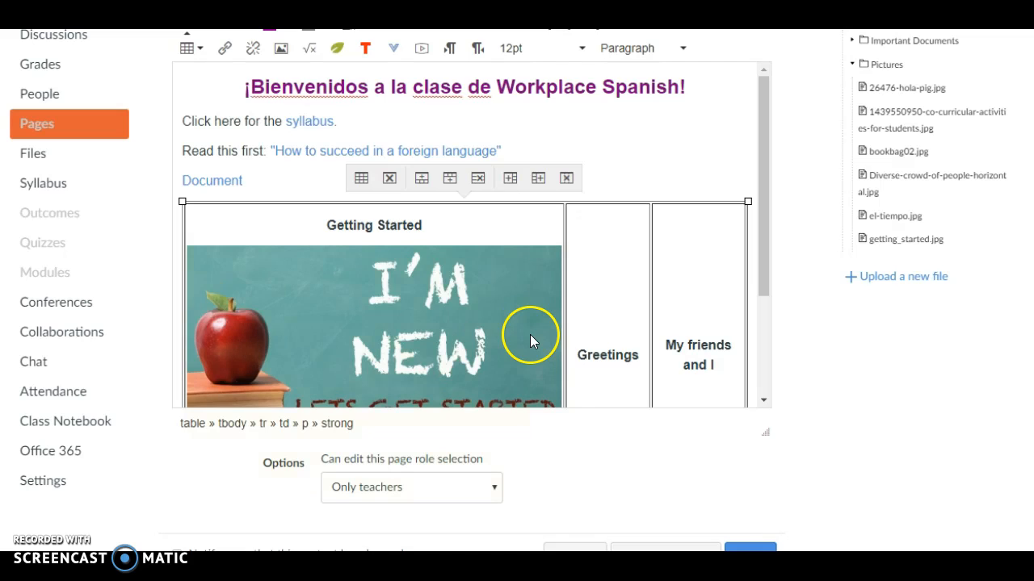
Shrink the "Getting Started" picture proportionally to about a quarter of its width, and place the cursor in the "Greetings" cell
{"action": "scroll", "coordinate": [530, 335], "scroll_direction": "down", "scroll_amount": 3}
{"action": "left_click", "coordinate": [512, 269]}
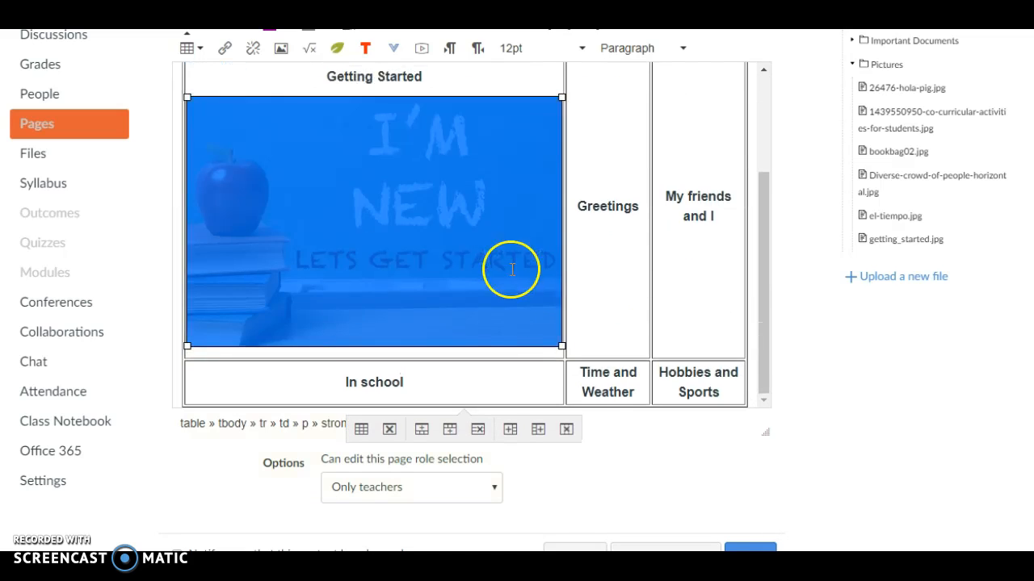
{"action": "left_click_drag", "start_coordinate": [560, 346], "coordinate": [318, 155]}
{"action": "left_click_drag", "start_coordinate": [405, 316], "coordinate": [383, 288]}
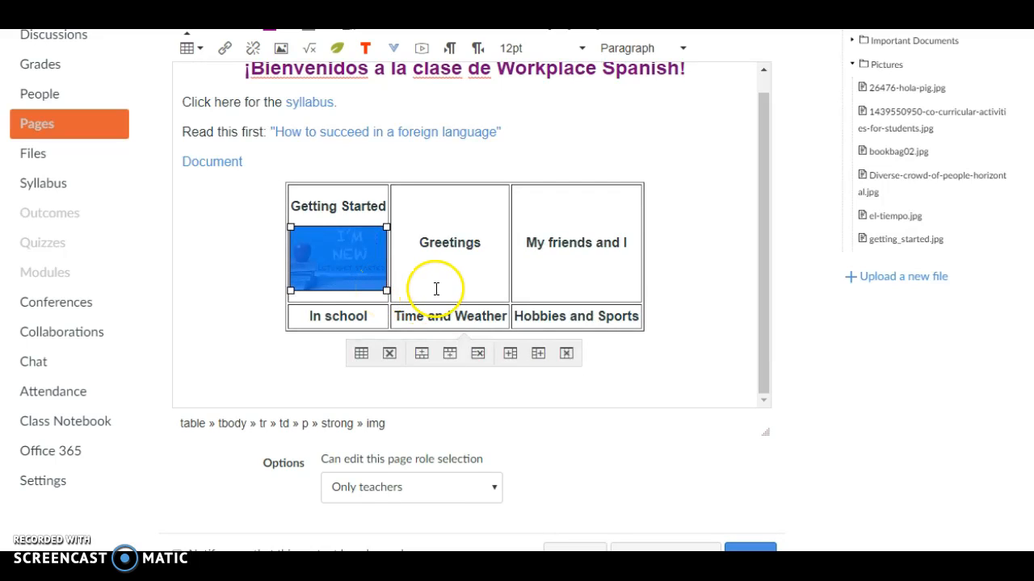
{"action": "left_click", "coordinate": [471, 268]}
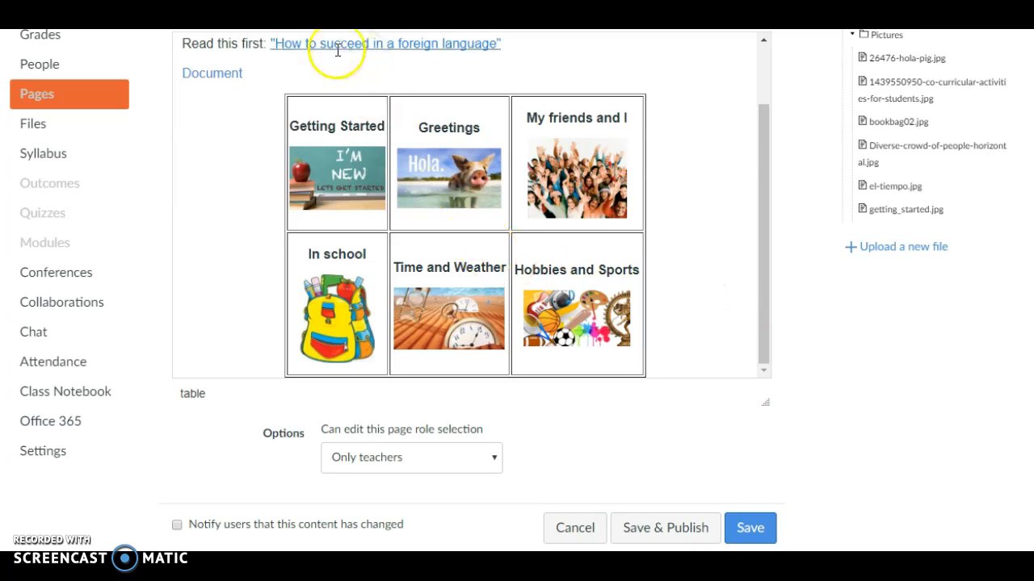
Widen the whole picture table by about a quarter, keeping its height, so the unit topics have more space around them
{"action": "left_click", "coordinate": [346, 95]}
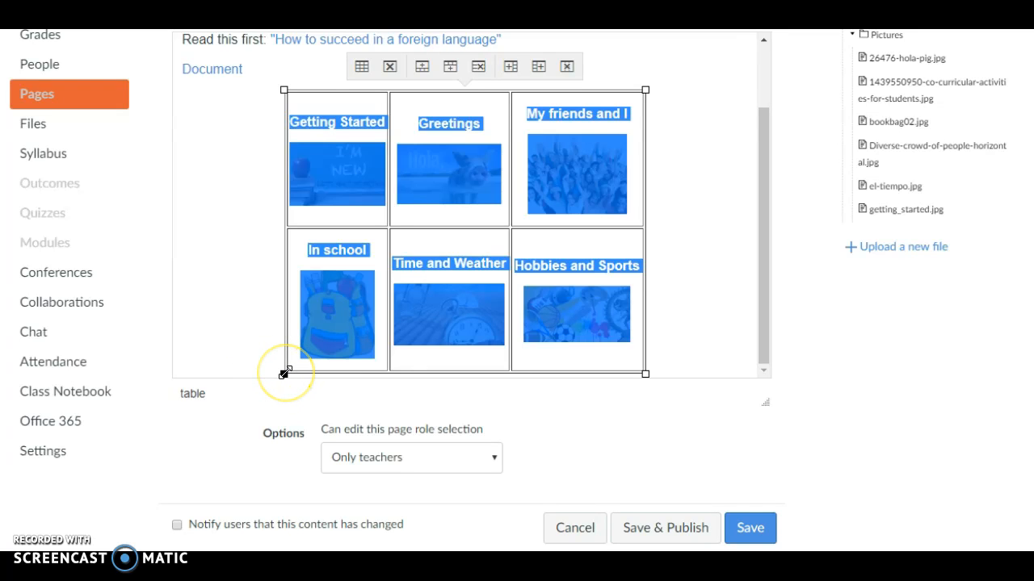
{"action": "left_click_drag", "start_coordinate": [284, 373], "coordinate": [184, 367]}
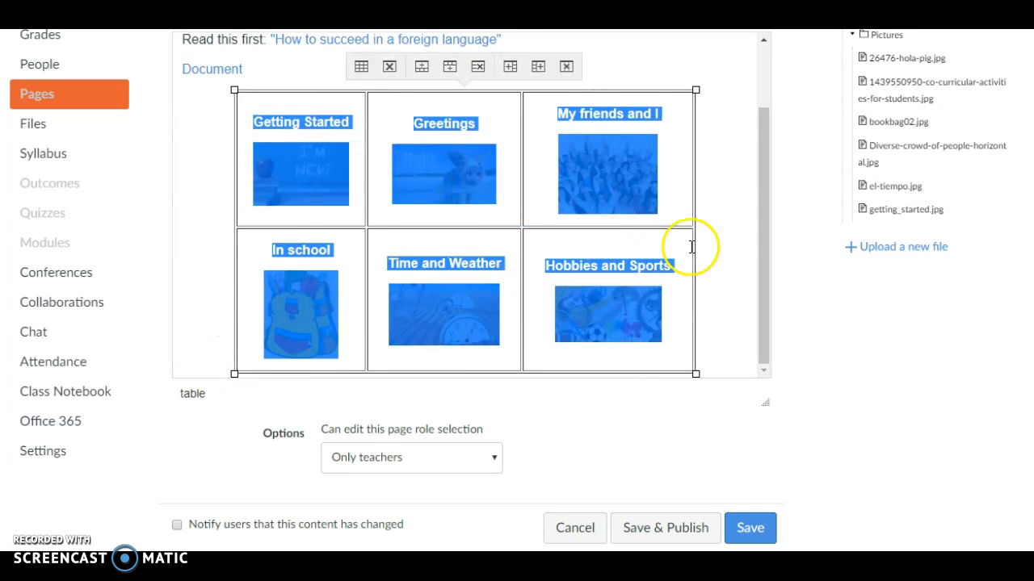
{"action": "left_click", "coordinate": [726, 234]}
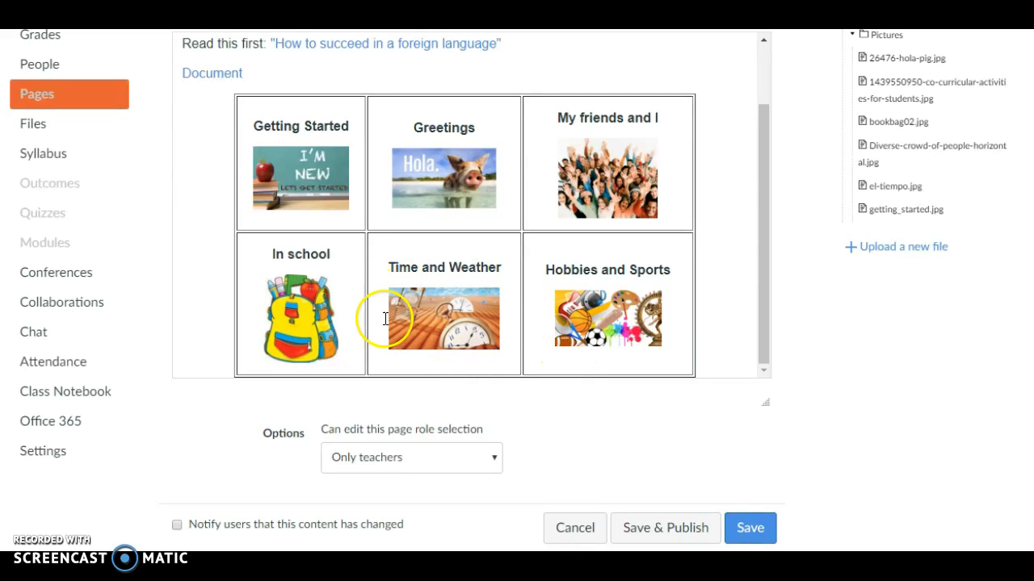
{"action": "left_click", "coordinate": [480, 325]}
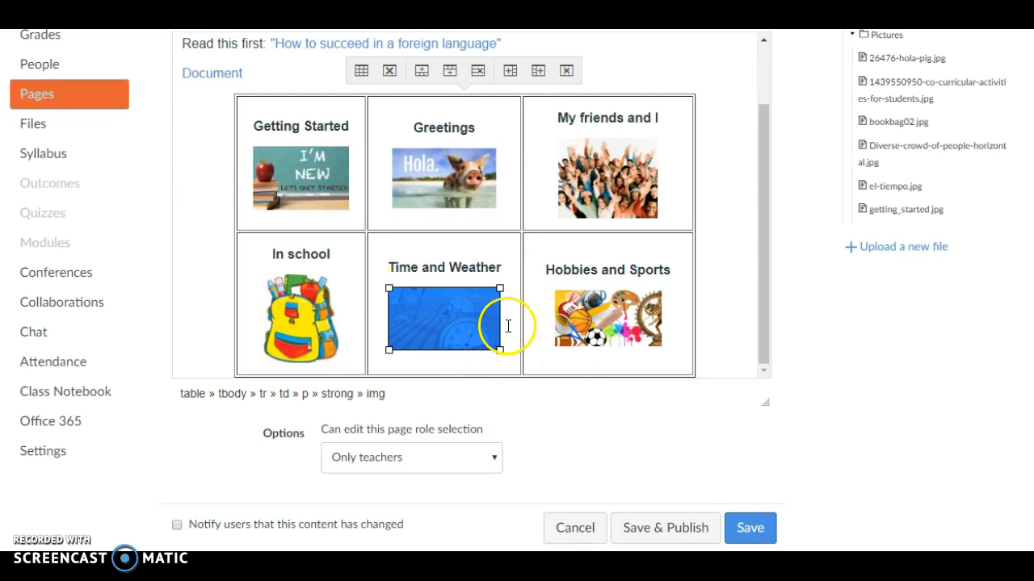
{"action": "left_click", "coordinate": [510, 326]}
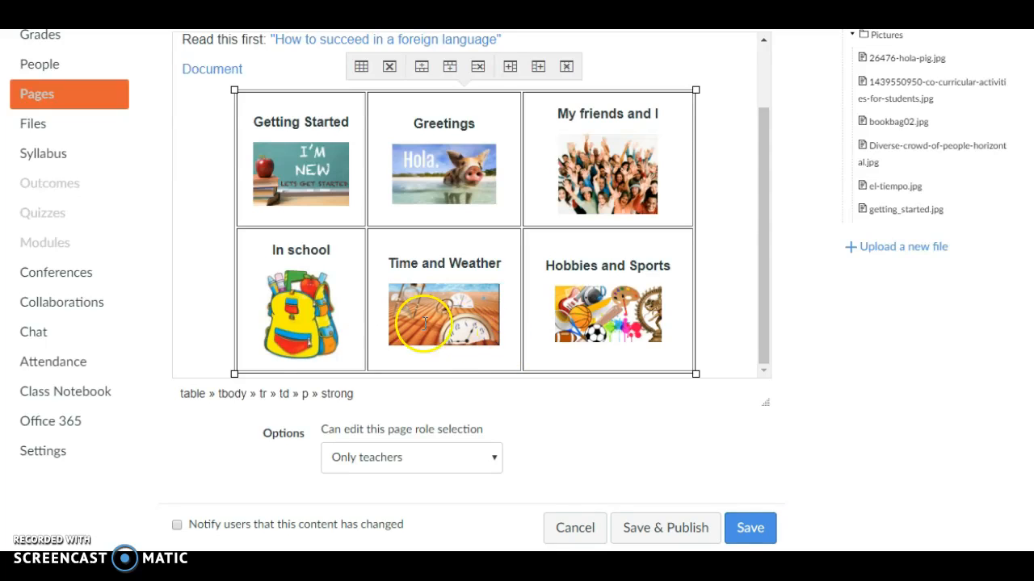
Check the finished layout of the Home Page, save it without publishing, and review the saved page
{"action": "scroll", "coordinate": [519, 307], "scroll_direction": "down", "scroll_amount": 1}
{"action": "scroll", "coordinate": [445, 274], "scroll_direction": "up", "scroll_amount": 2}
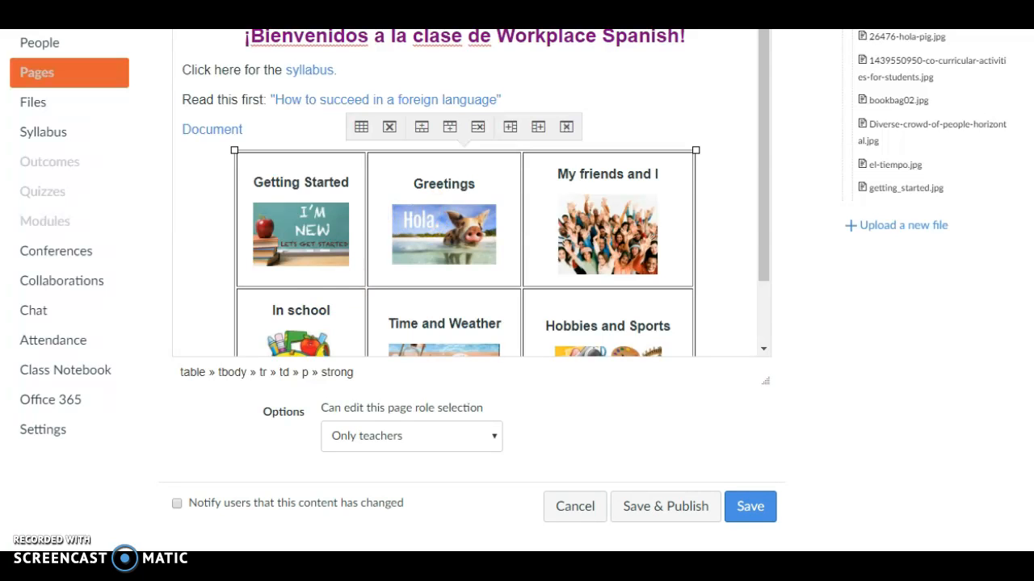
{"action": "scroll", "coordinate": [613, 230], "scroll_direction": "down", "scroll_amount": 1}
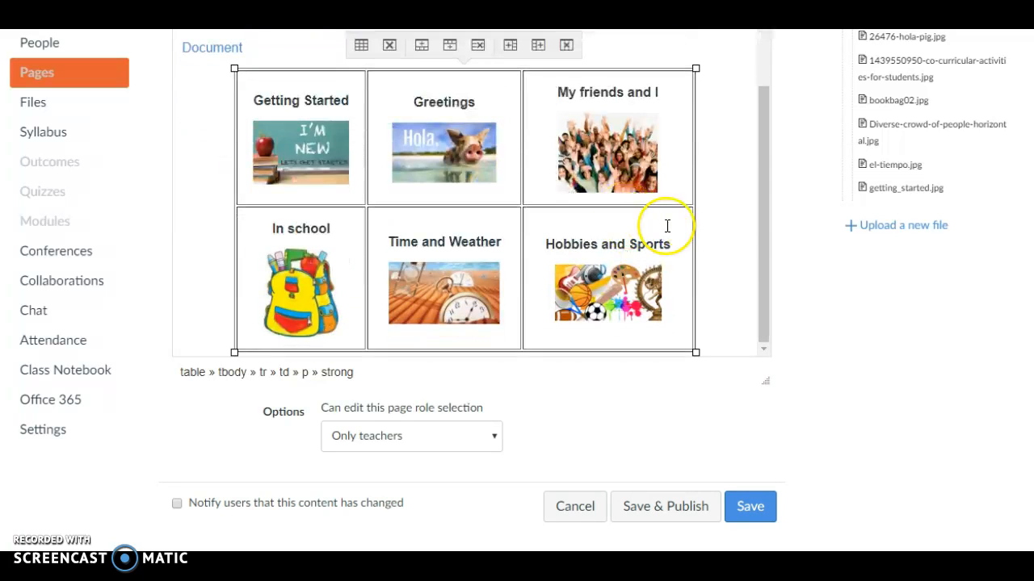
{"action": "scroll", "coordinate": [780, 227], "scroll_direction": "up", "scroll_amount": 1}
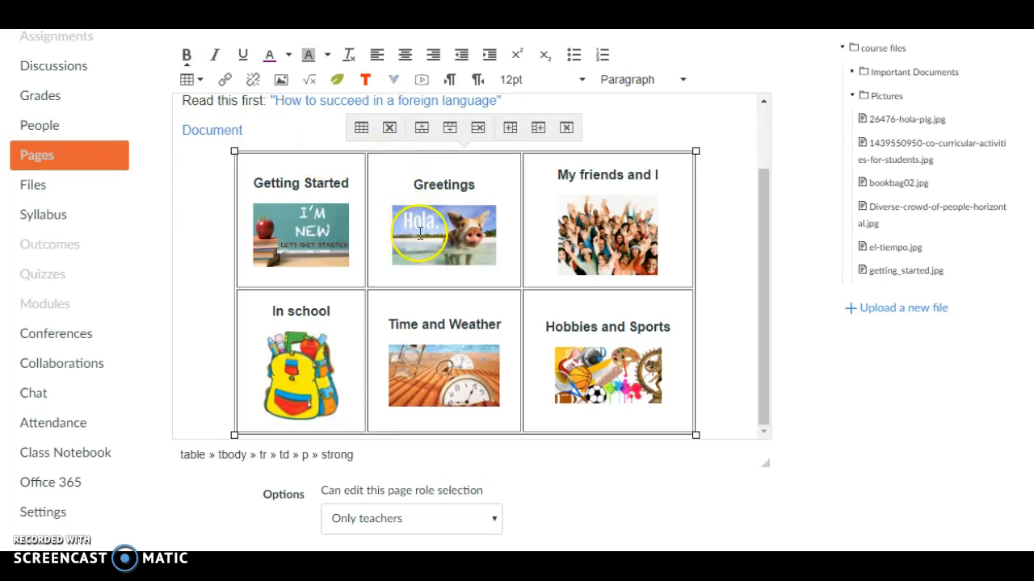
{"action": "scroll", "coordinate": [415, 218], "scroll_direction": "up", "scroll_amount": 2}
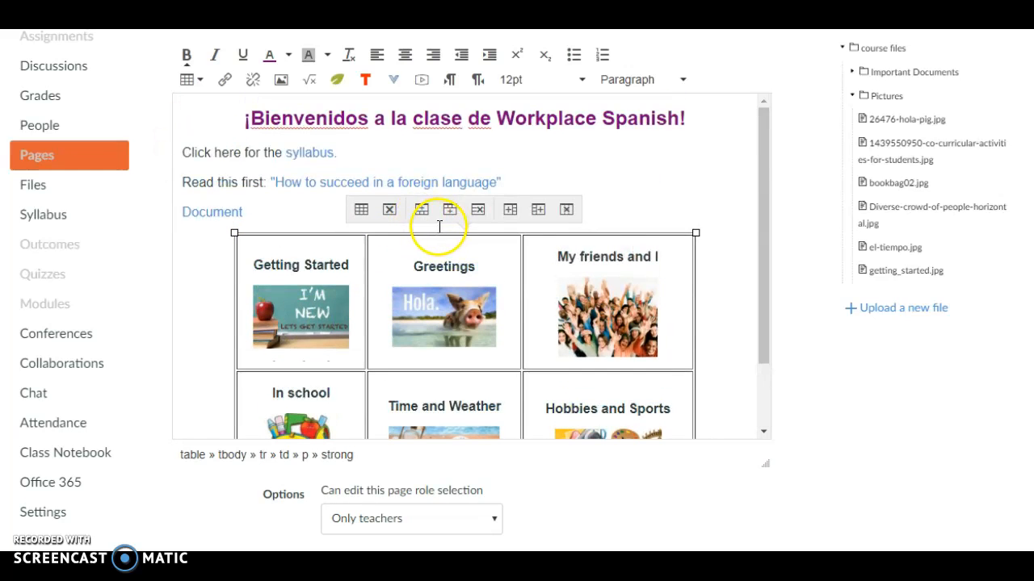
{"action": "scroll", "coordinate": [485, 238], "scroll_direction": "down", "scroll_amount": 1}
{"action": "scroll", "coordinate": [565, 267], "scroll_direction": "down", "scroll_amount": 3}
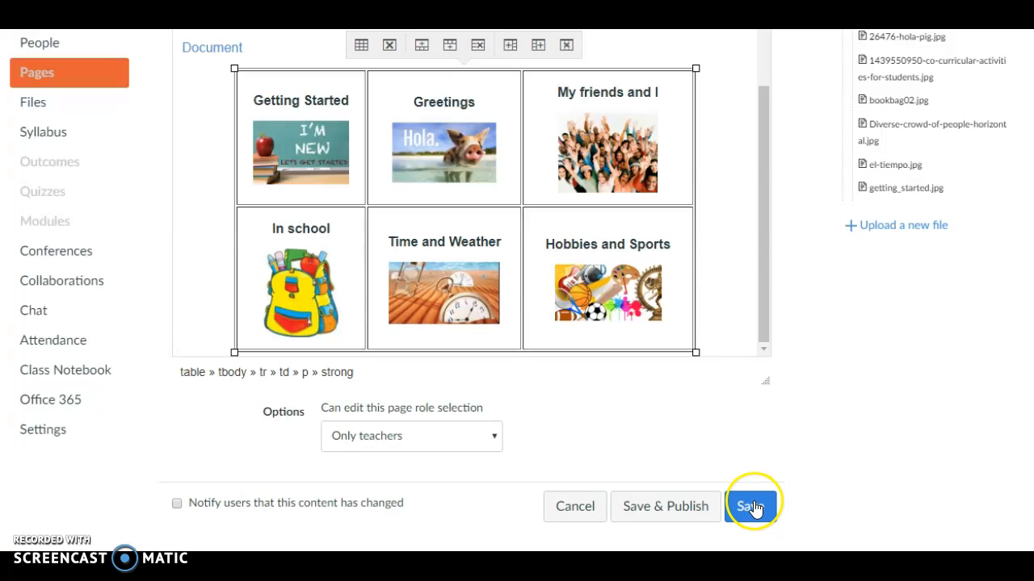
{"action": "left_click", "coordinate": [751, 507]}
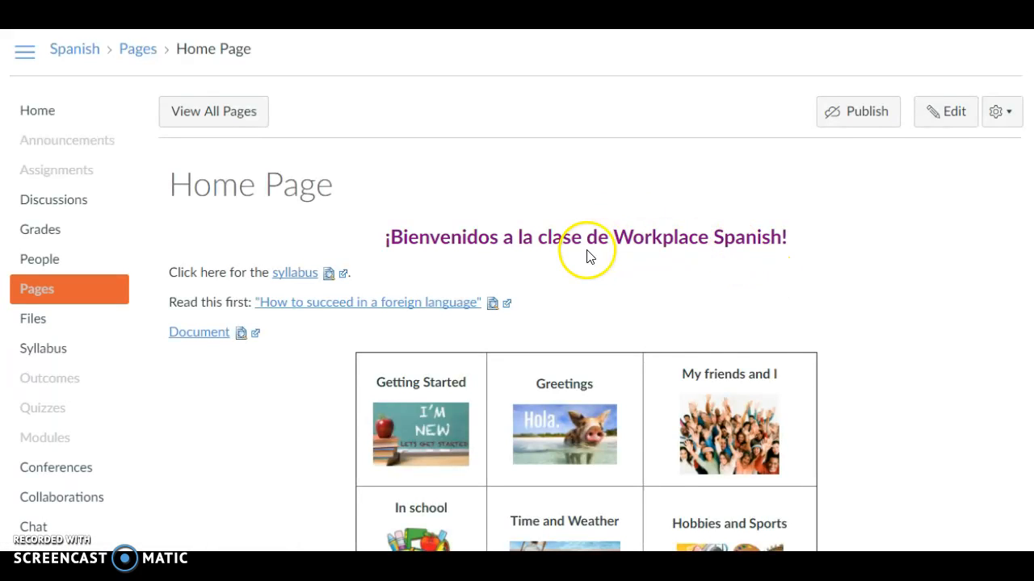
{"action": "scroll", "coordinate": [587, 256], "scroll_direction": "down", "scroll_amount": 2}
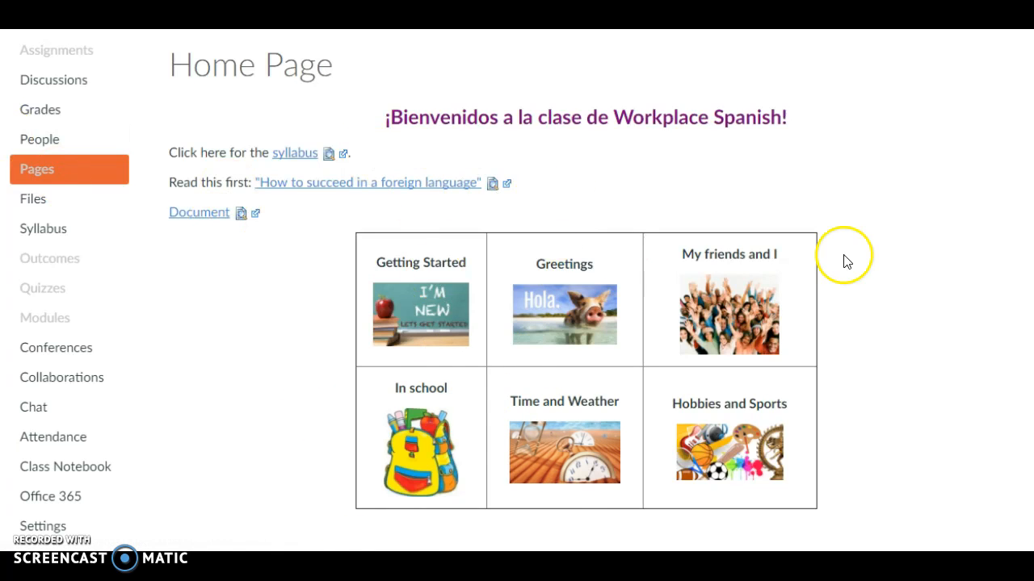
{"action": "scroll", "coordinate": [753, 483], "scroll_direction": "up", "scroll_amount": 2}
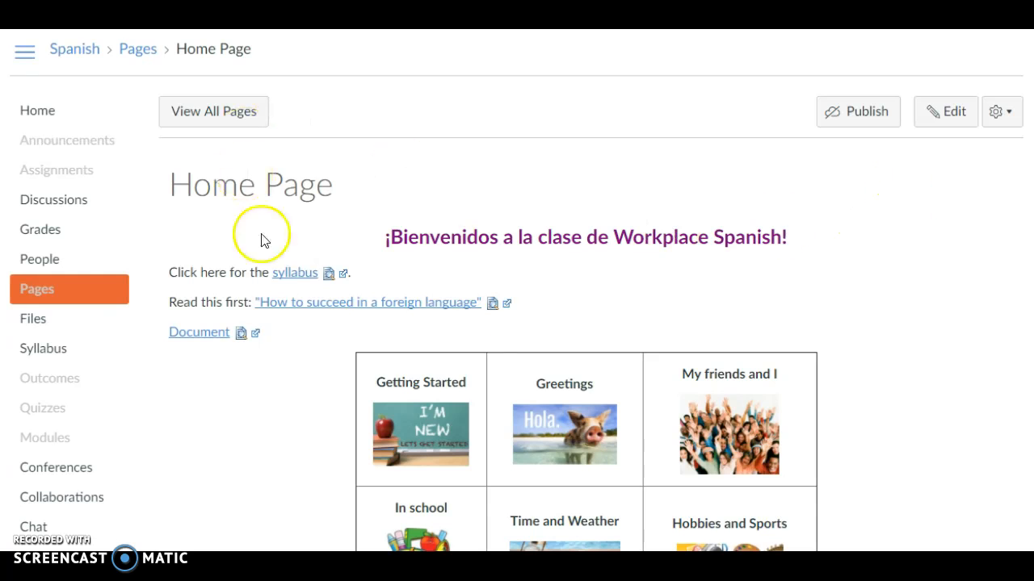
Reopen the saved Home Page for editing and place the cursor after the "Document" link above the table
{"action": "left_click", "coordinate": [942, 121]}
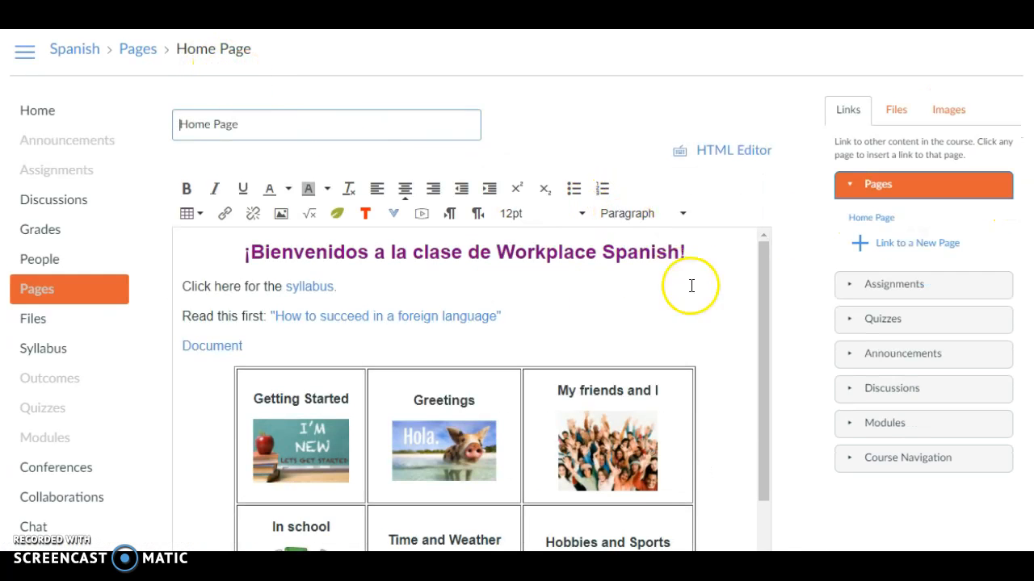
{"action": "scroll", "coordinate": [669, 334], "scroll_direction": "down", "scroll_amount": 2}
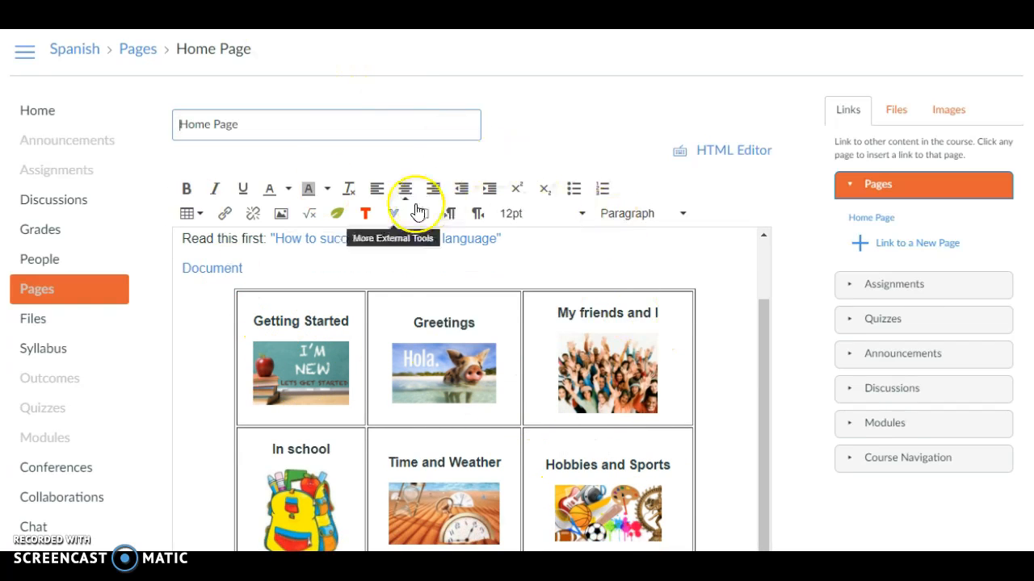
{"action": "left_click", "coordinate": [305, 368]}
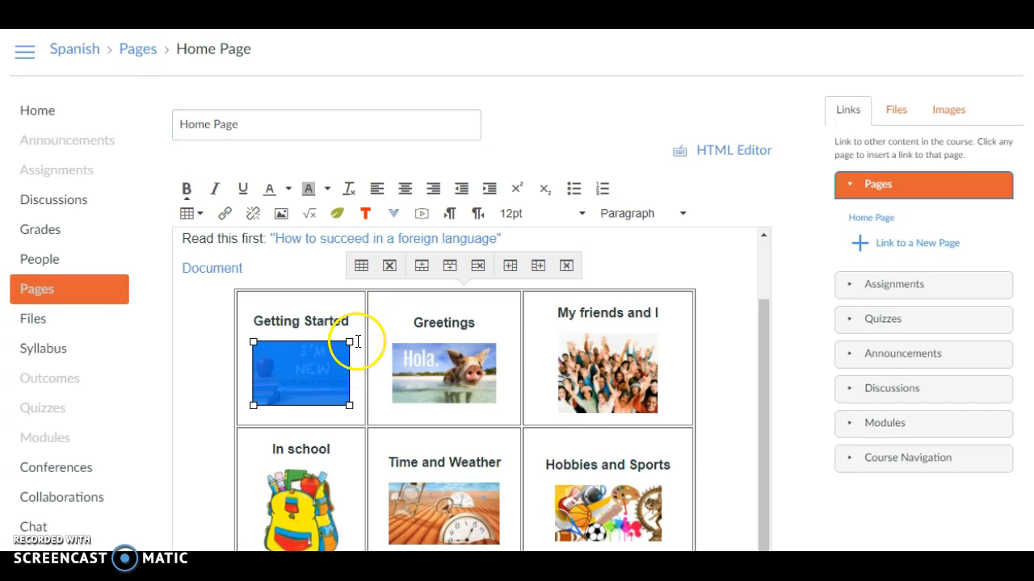
{"action": "left_click", "coordinate": [383, 328]}
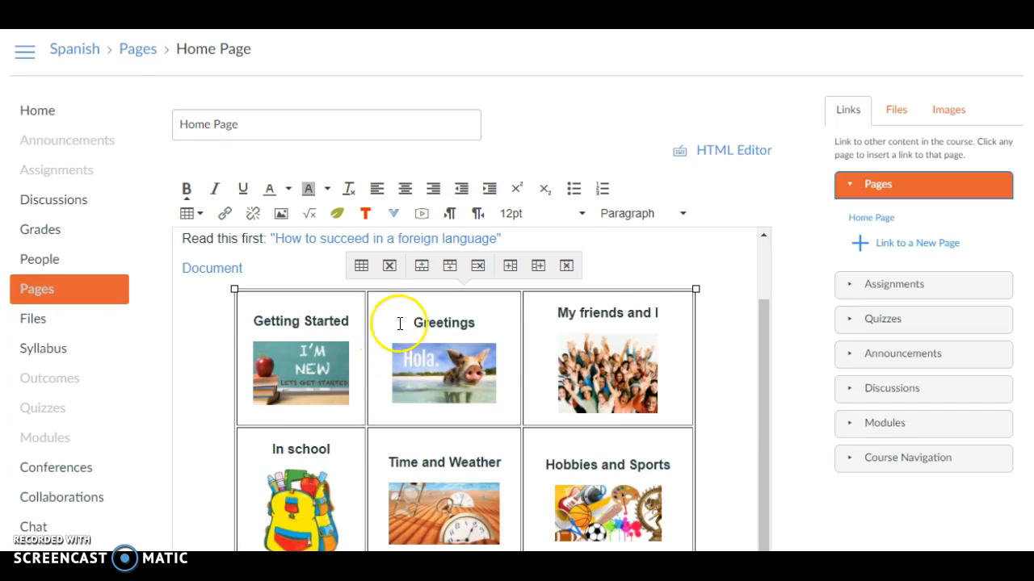
{"action": "left_click", "coordinate": [730, 258]}
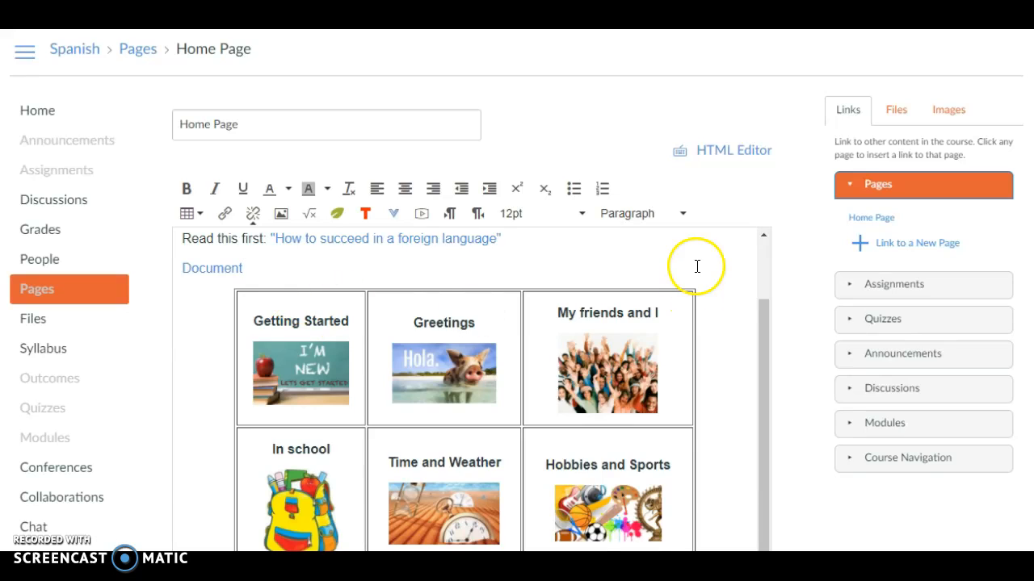
{"action": "scroll", "coordinate": [697, 269], "scroll_direction": "up", "scroll_amount": 2}
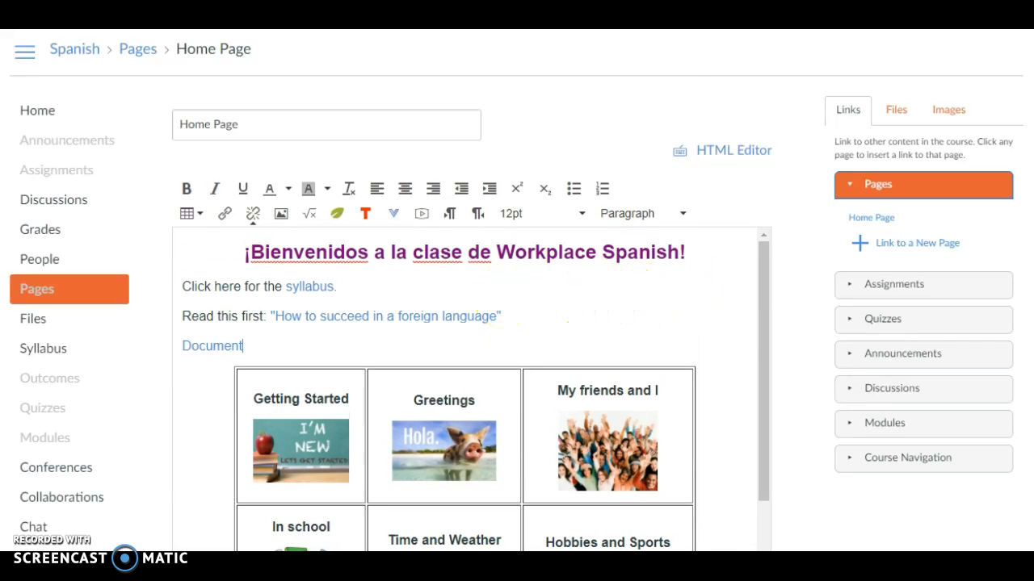
Copy the Home Page's entire HTML code from the HTML Editor and return to the Rich Content Editor
{"action": "left_click", "coordinate": [732, 168]}
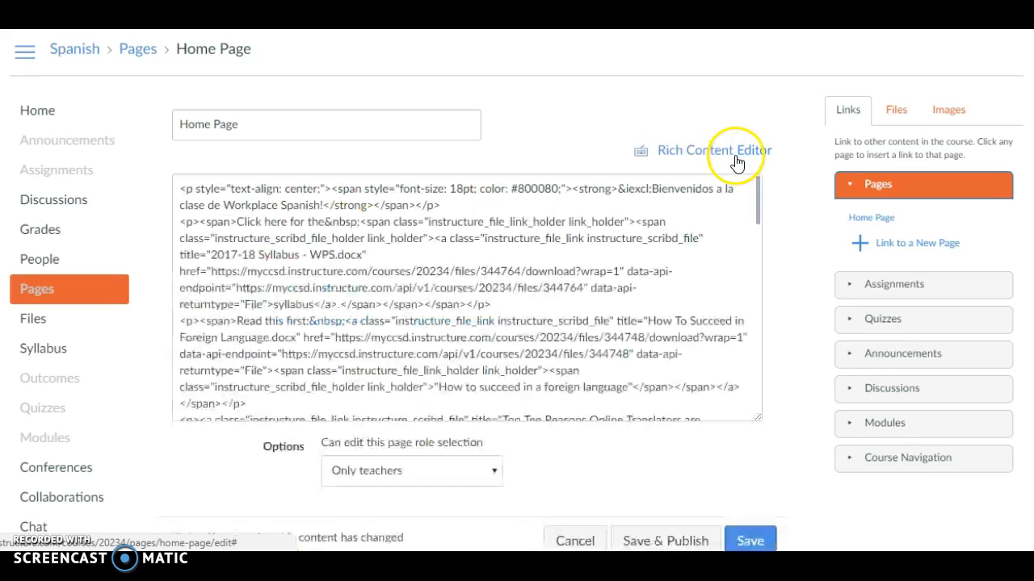
{"action": "right_click", "coordinate": [185, 189]}
{"action": "left_click", "coordinate": [287, 327]}
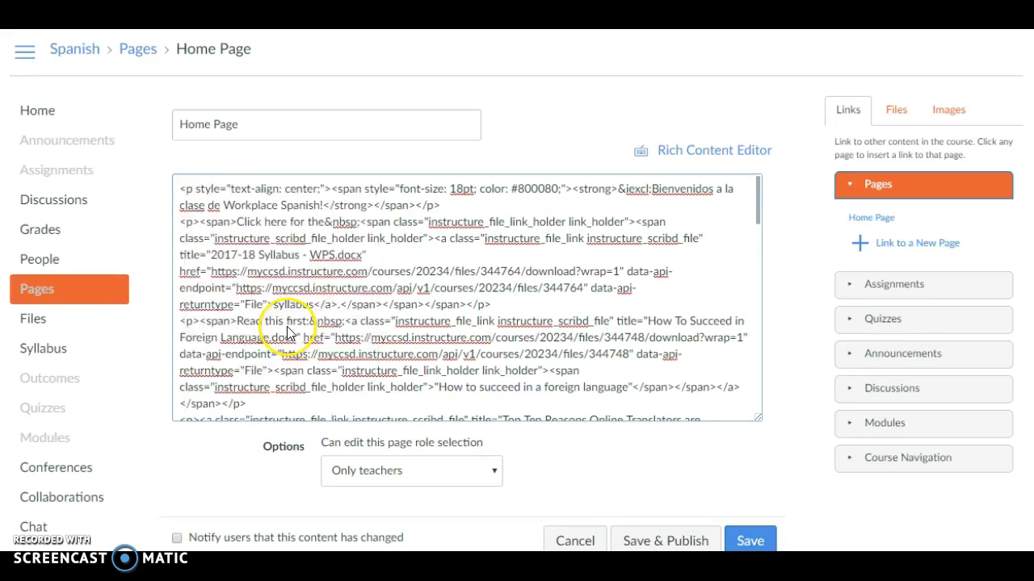
{"action": "right_click", "coordinate": [287, 327]}
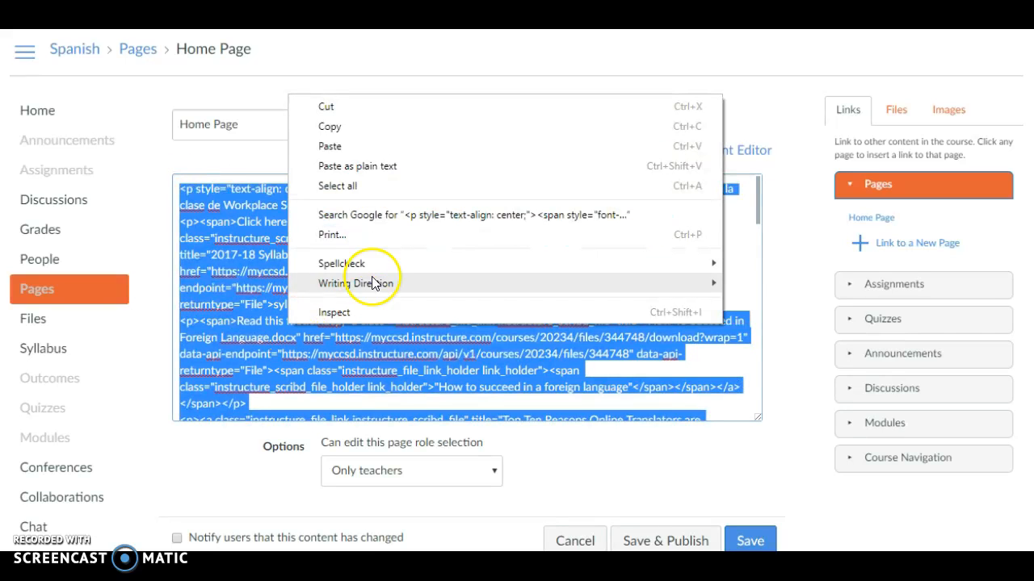
{"action": "left_click", "coordinate": [347, 125]}
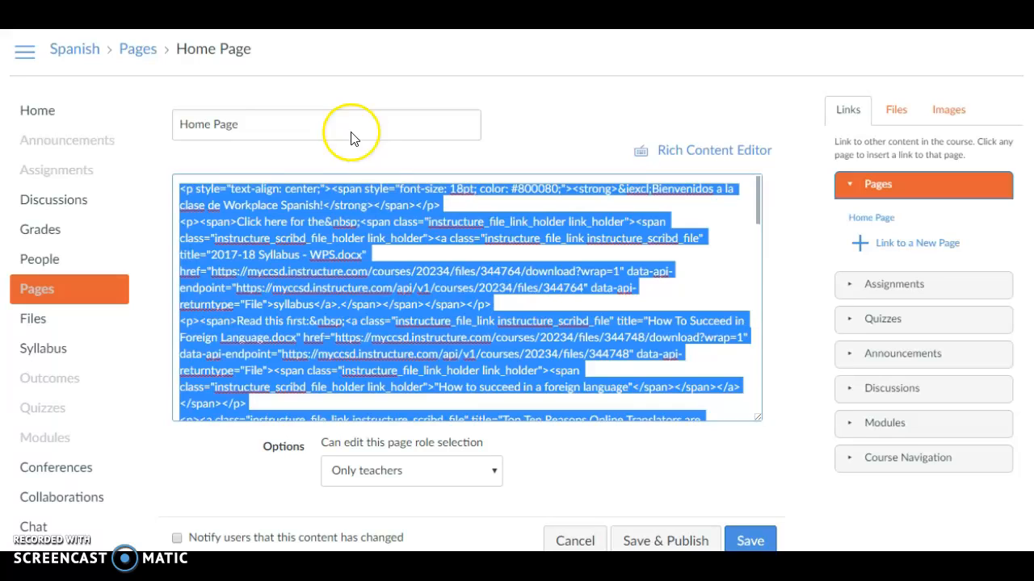
{"action": "left_click", "coordinate": [455, 244]}
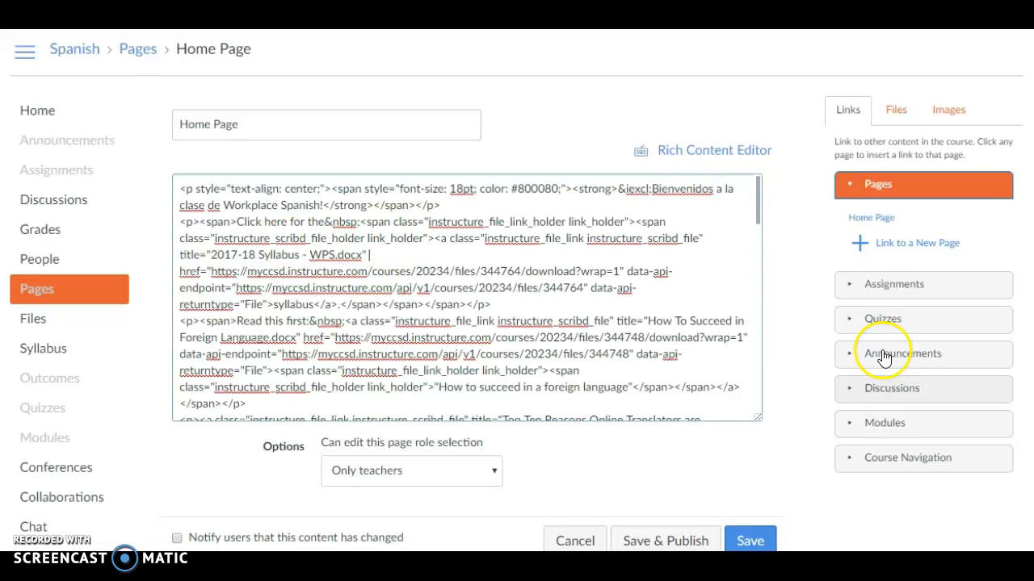
{"action": "left_click", "coordinate": [744, 152]}
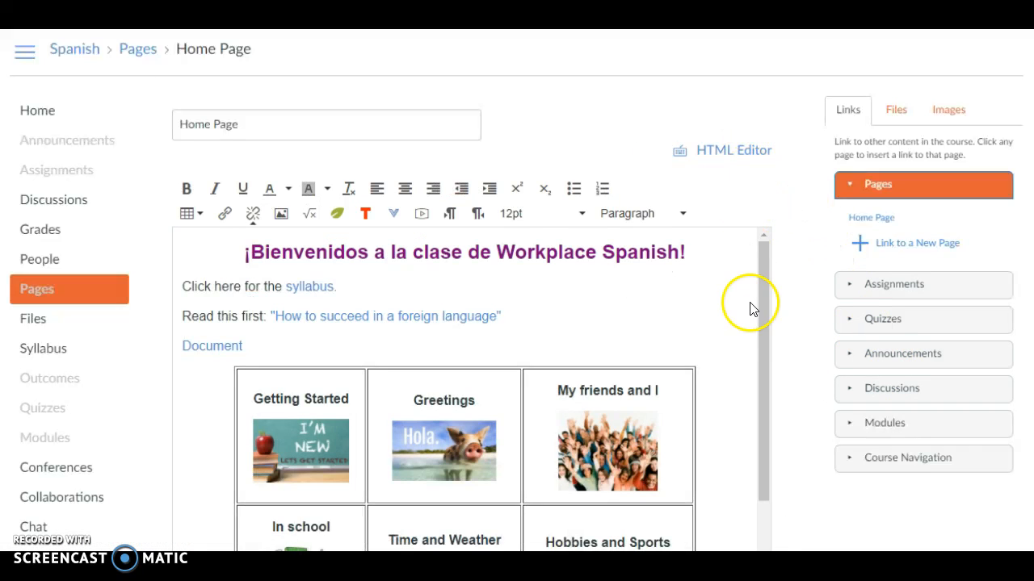
Show the course files available for linking beside the editor and look over the Home Page table
{"action": "scroll", "coordinate": [768, 361], "scroll_direction": "down", "scroll_amount": 1}
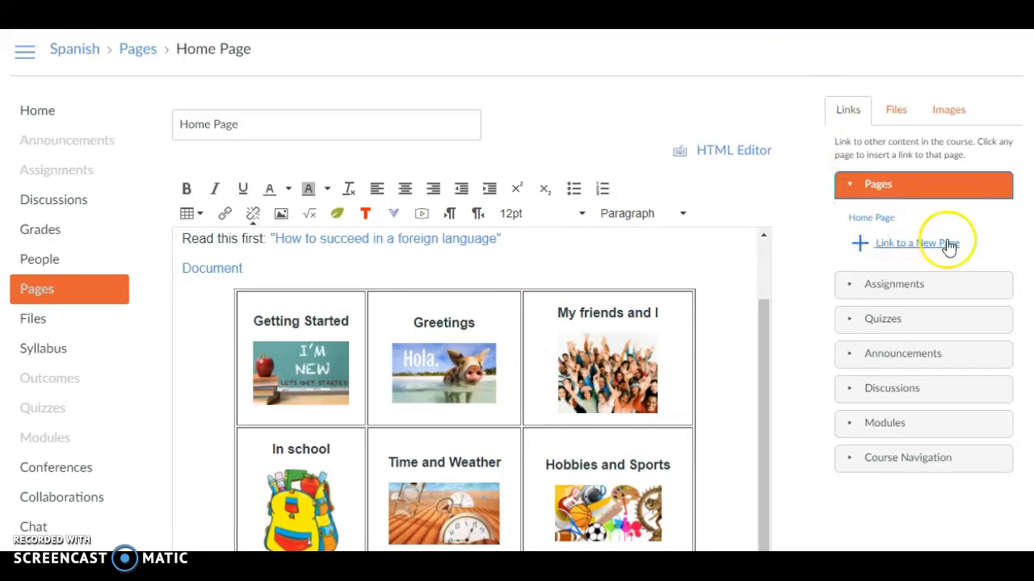
{"action": "left_click", "coordinate": [892, 112]}
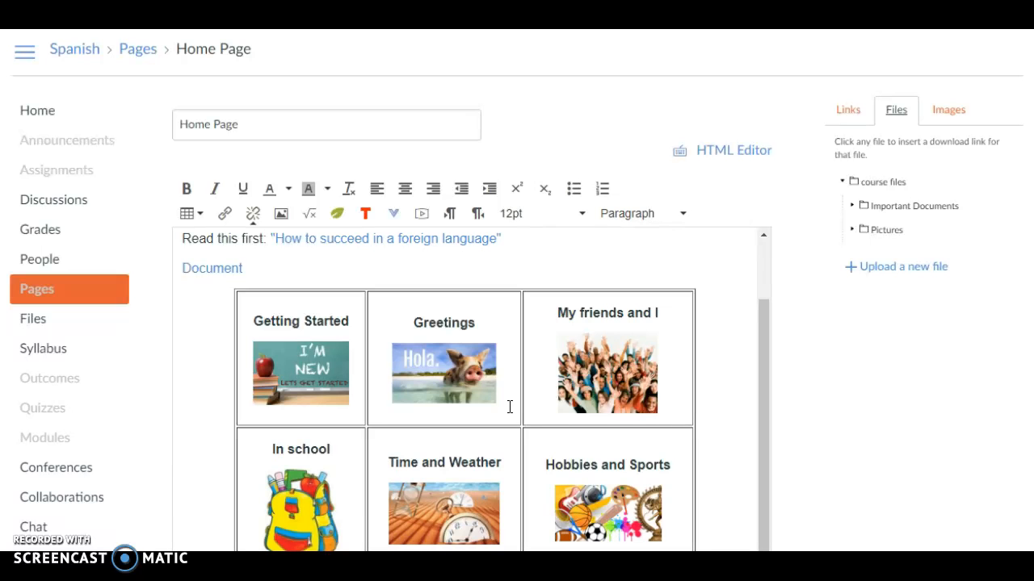
{"action": "scroll", "coordinate": [787, 109], "scroll_direction": "down", "scroll_amount": 1}
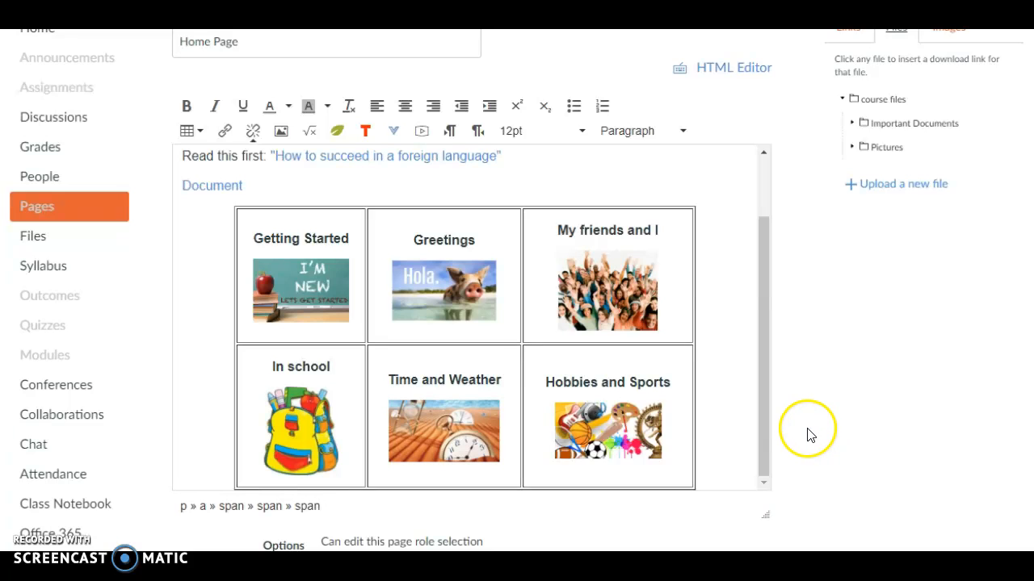
{"action": "scroll", "coordinate": [807, 437], "scroll_direction": "up", "scroll_amount": 2}
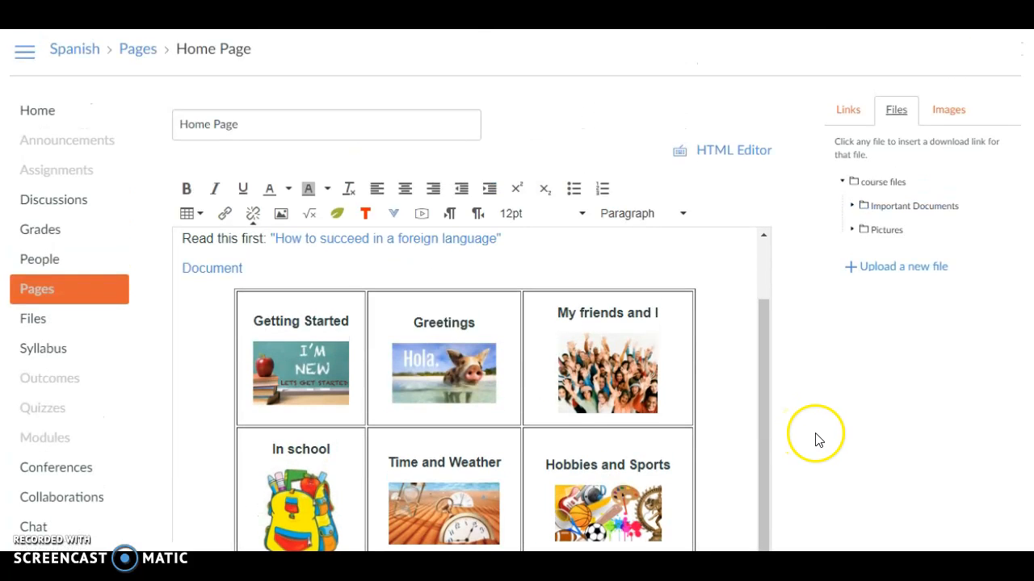